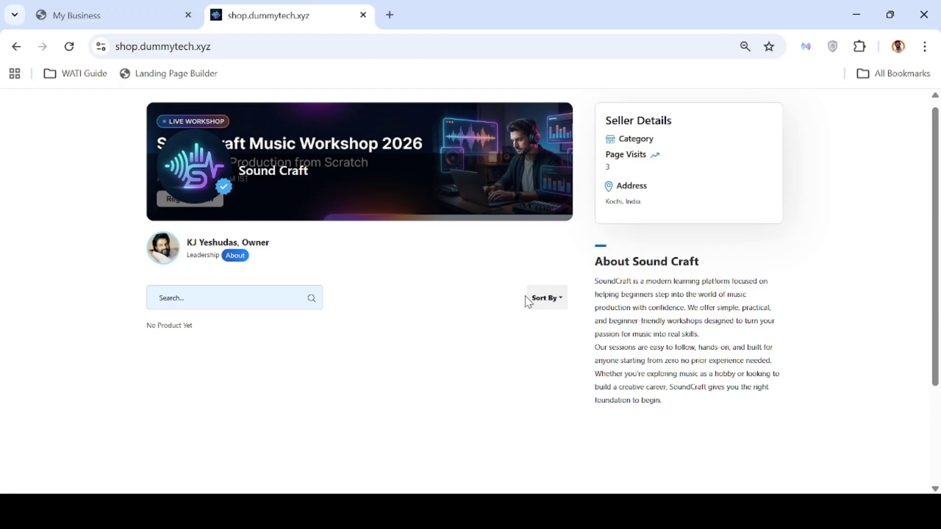
Return to the My Business page and start a new shop product named "Voilin Classes for kids 10-15yo"
click(133, 8)
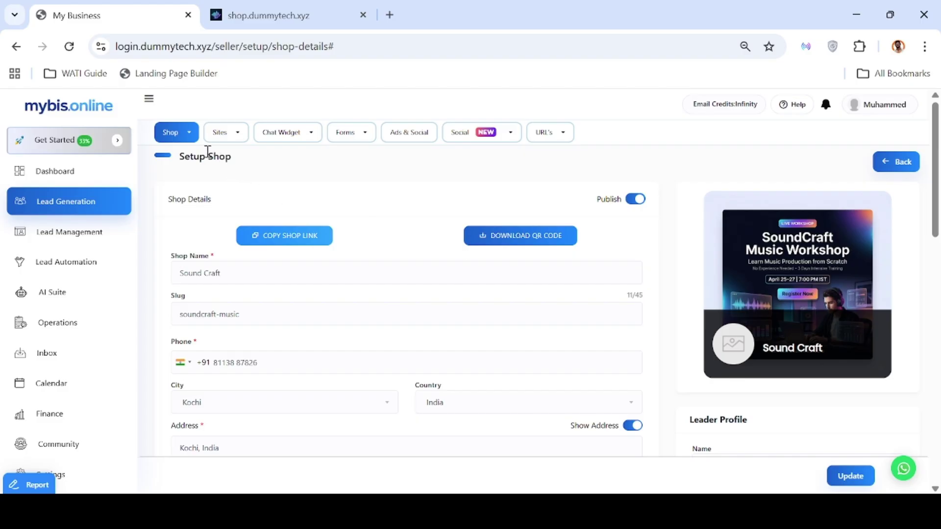
click(189, 136)
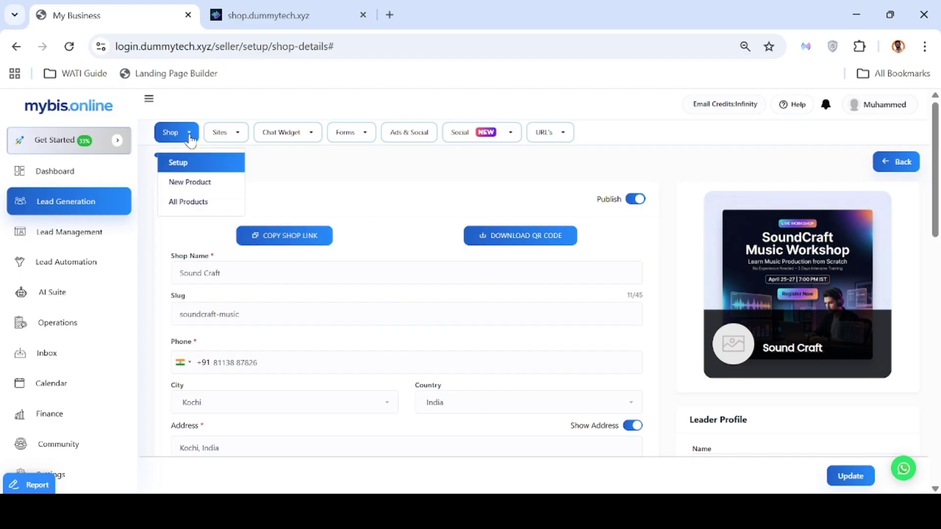
click(212, 183)
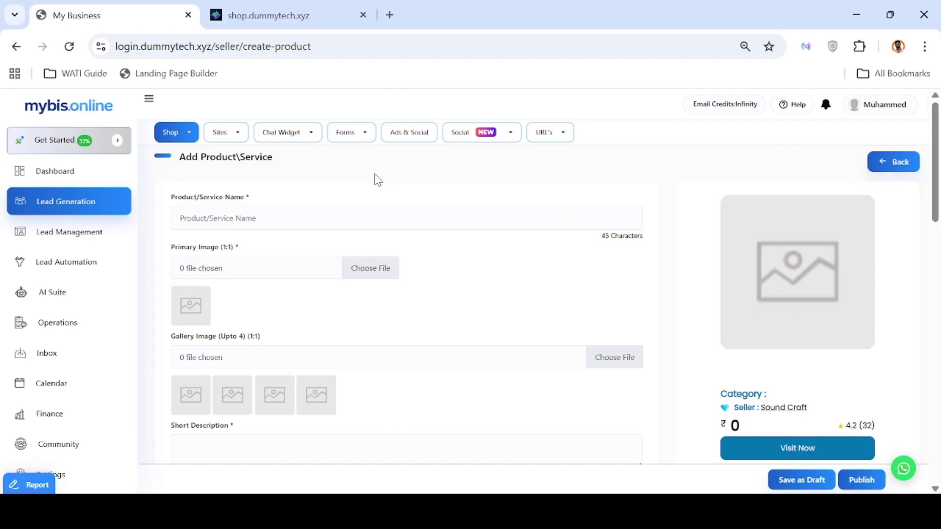
click(376, 210)
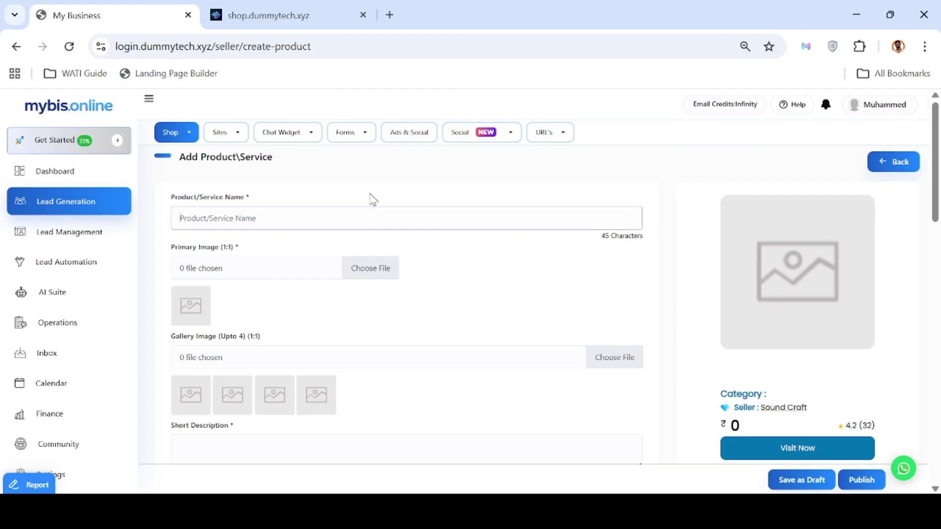
click(373, 198)
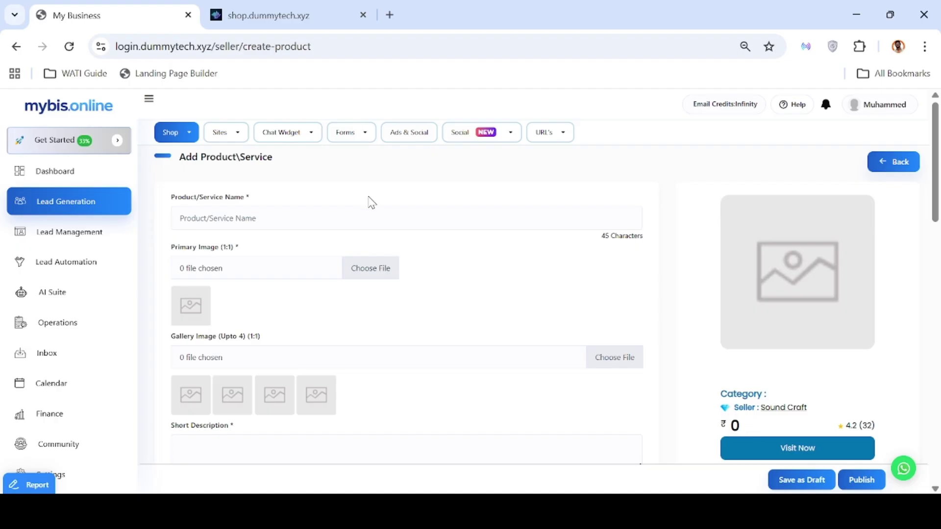
click(364, 213)
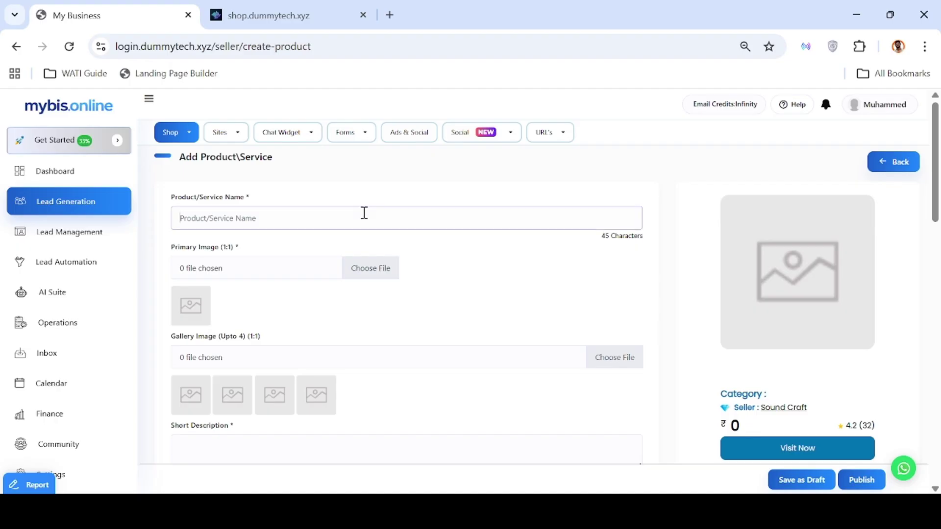
text(Voilin Classes for kids 10-15yo)
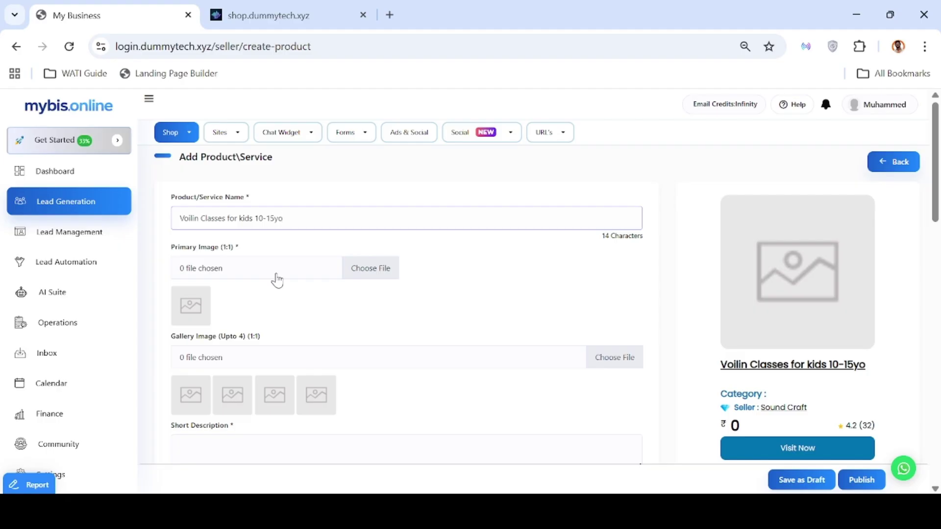
Upload the "Violin Classes for Kids" poster to the media library and set it as the product's primary image
click(381, 270)
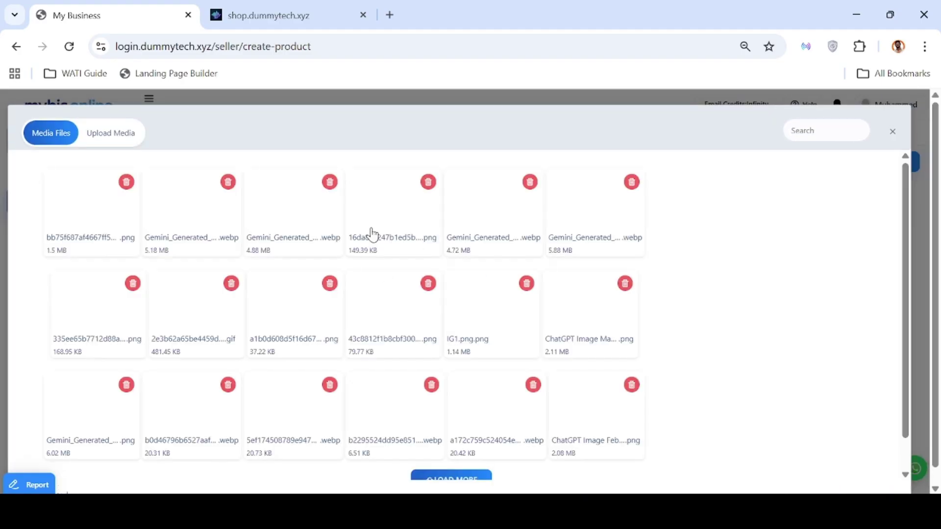
click(128, 138)
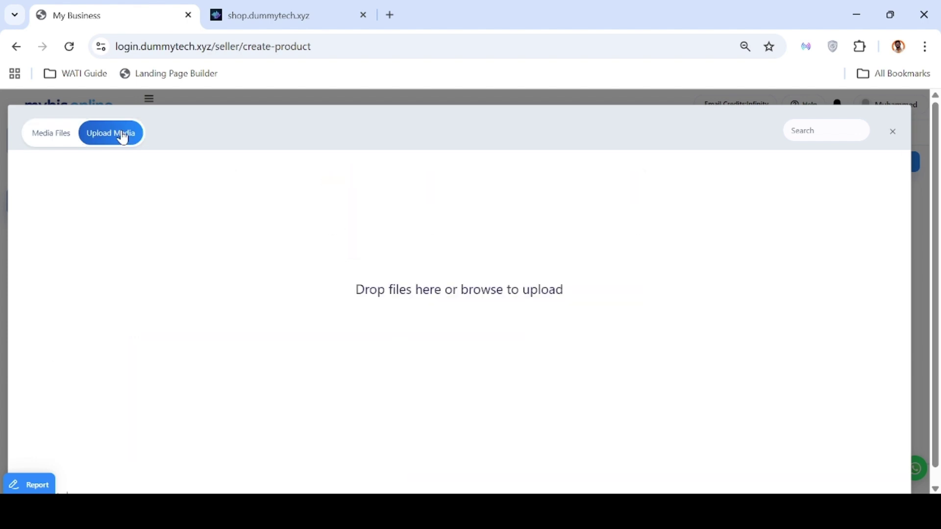
click(467, 314)
double_click(65, 152)
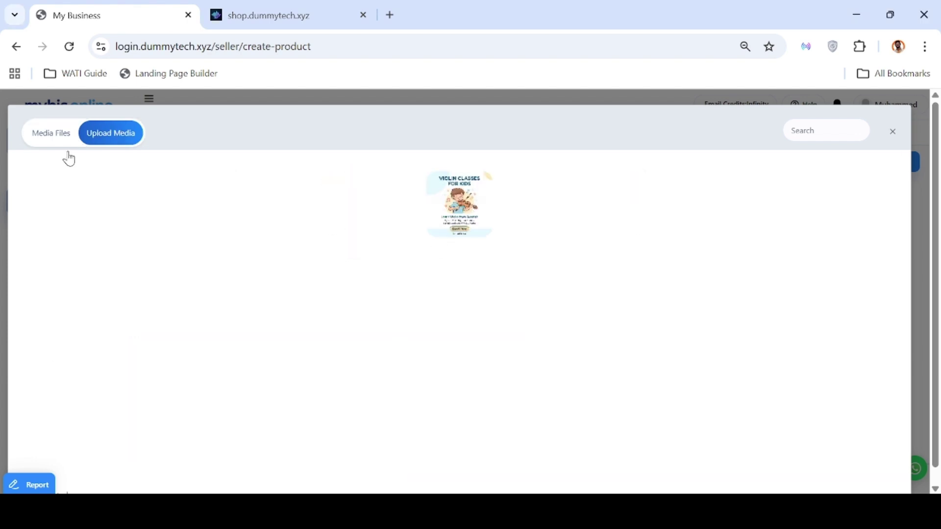
click(52, 133)
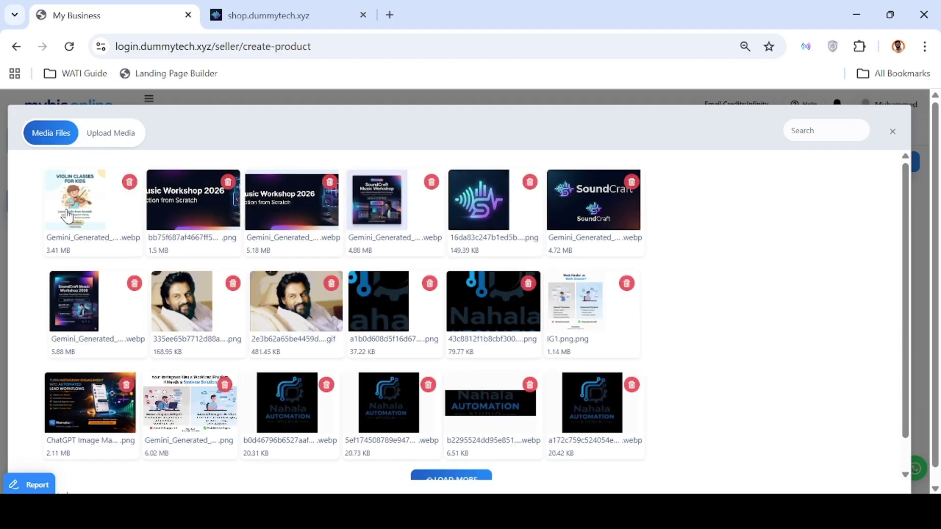
click(67, 216)
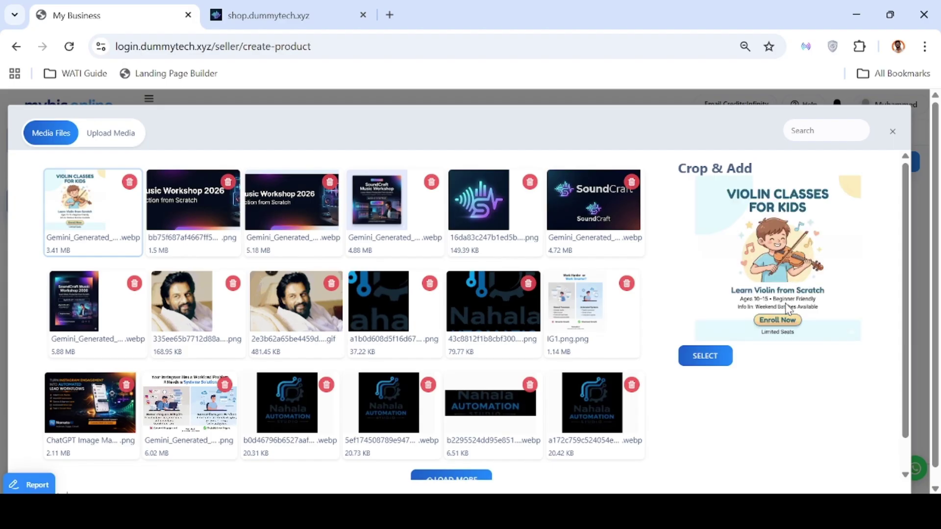
click(704, 355)
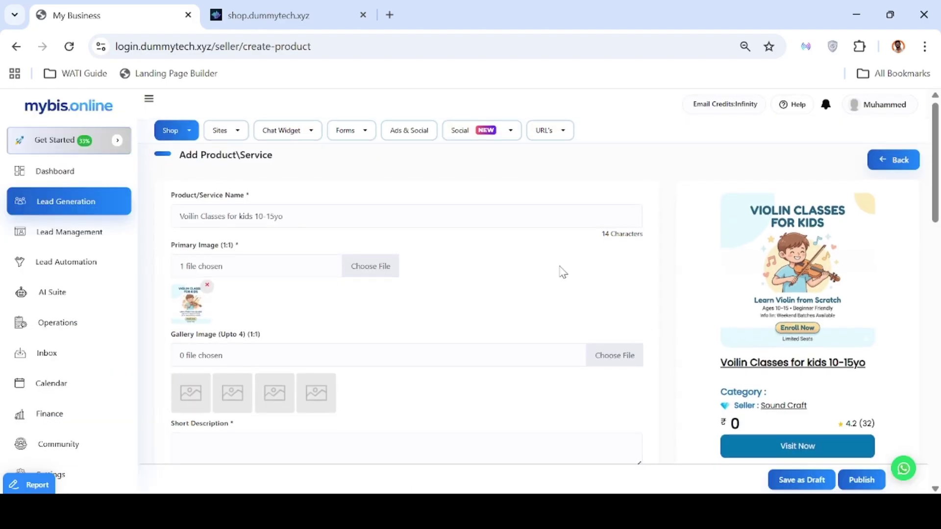
Enter a short description promoting fun, beginner-friendly violin classes for kids aged 10–15 that build skills with expert guidance
scroll(436, 381, down, 2)
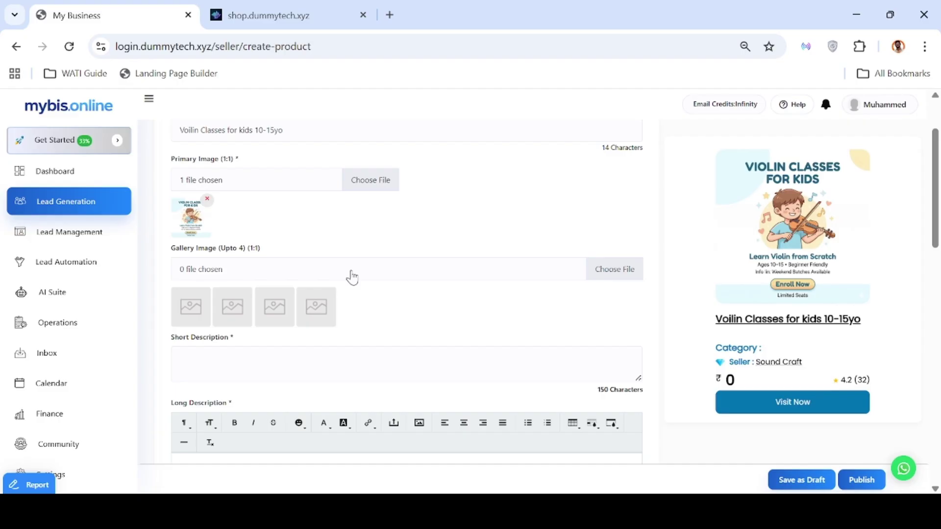
scroll(397, 323, down, 1)
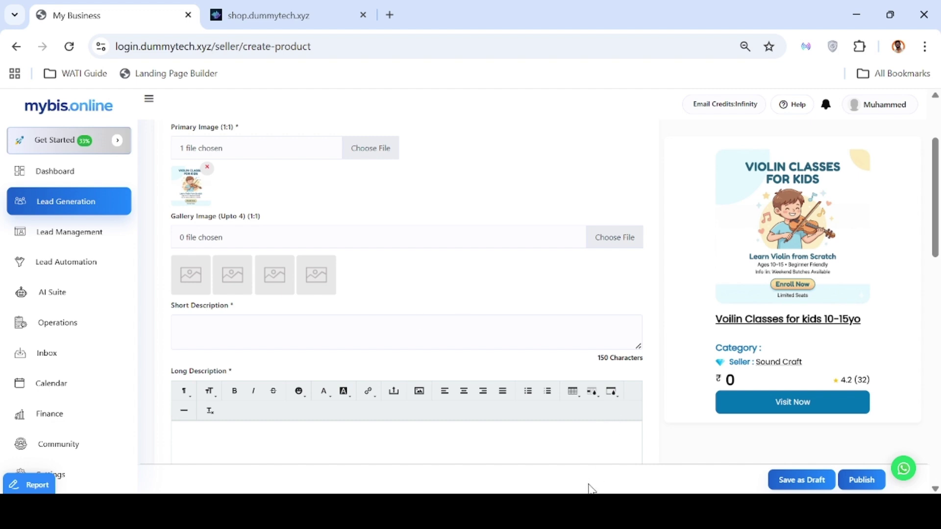
scroll(558, 348, up, 1)
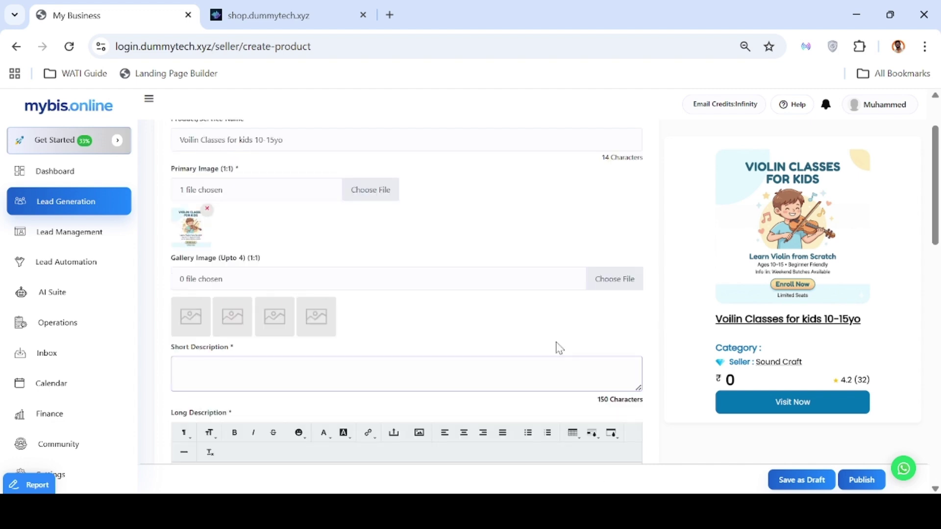
click(502, 376)
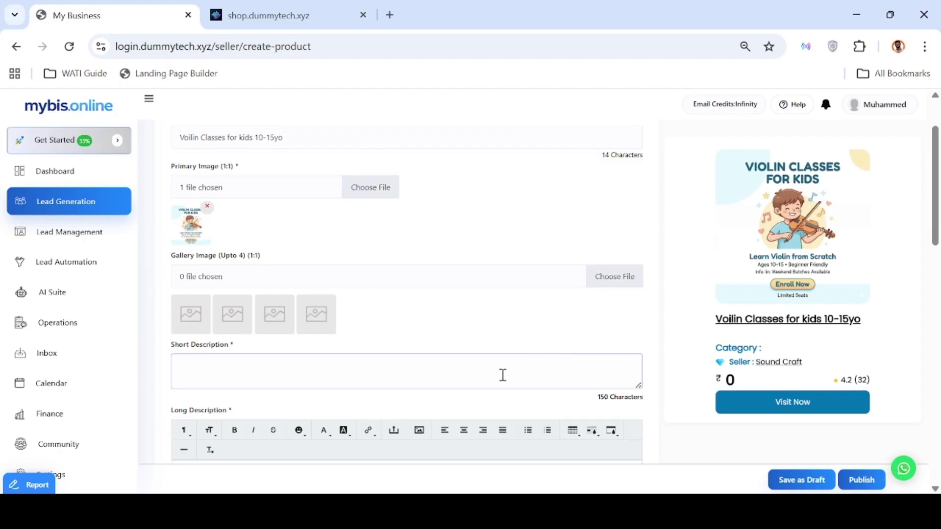
scroll(502, 376, down, 1)
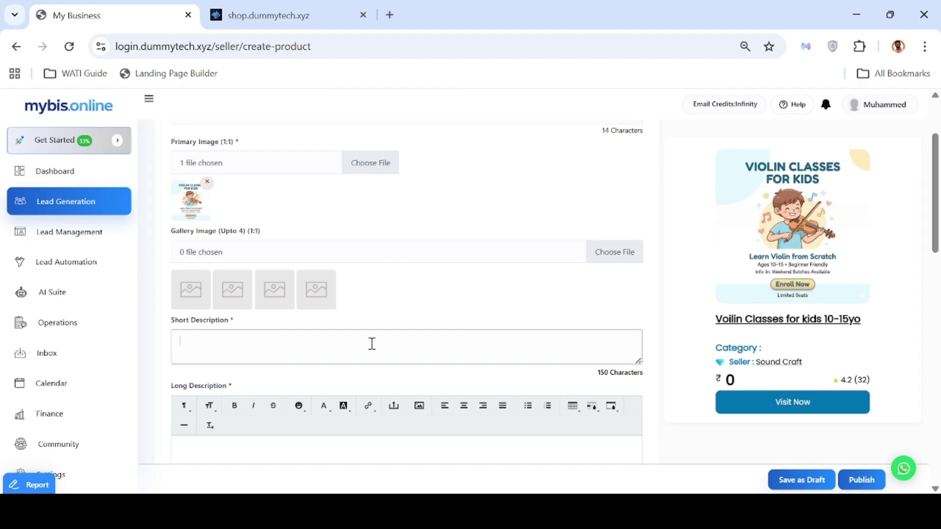
text(Learn violin with K. J. Yesudas. Fun, beginner-friendly classes for kids aged 10–15. Build skills with expert guidance. 🎻)
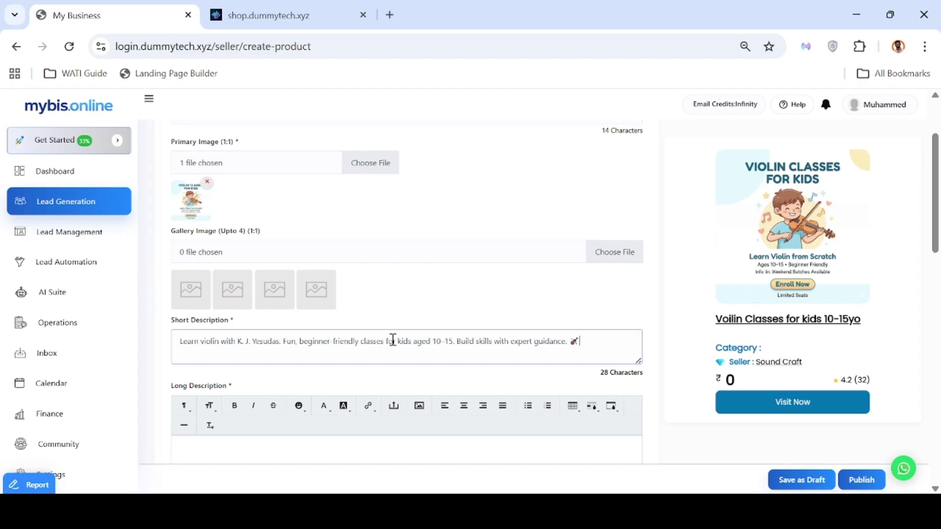
Enter a long description introducing the beginner-friendly violin classes for kids aged 10–15, the techniques taught and the learners they suit
scroll(392, 343, down, 3)
scroll(436, 401, down, 1)
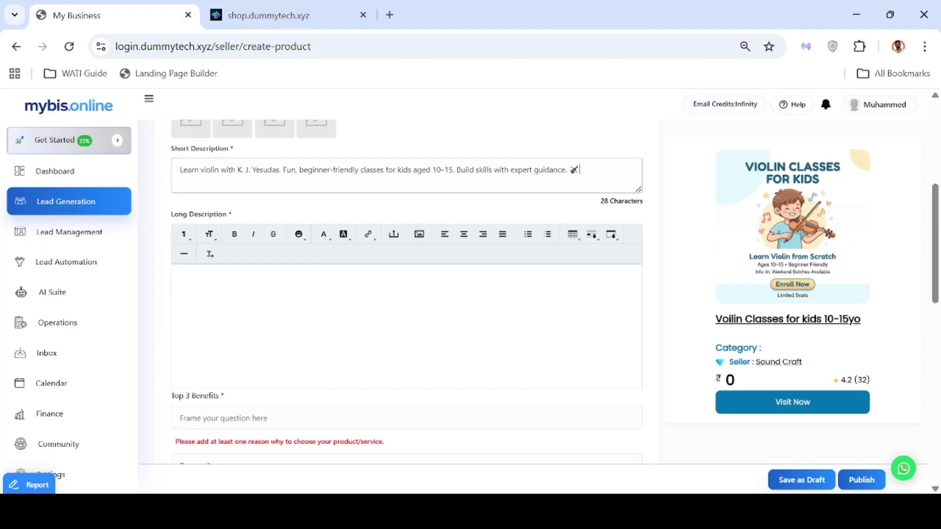
click(513, 369)
text(Introduce your child to the world of music with our beginner-friendly violin classes, specially designed for kids aged 10–15. Led by the legendary K. J. Yesudas, this program focuses on building a strong foundation in violin through simple, step-by-step learning. Students will learn basic techniques, hand positioning, rhythm, and melody in a fun and supportive environment. The classes are easy to follow, even for complete beginners, and are designed to boost creativity, confidence, and musical interest. Perfect for young learners who want to explore music and develop a new skill with guidance from one of India's most respected musicians.)
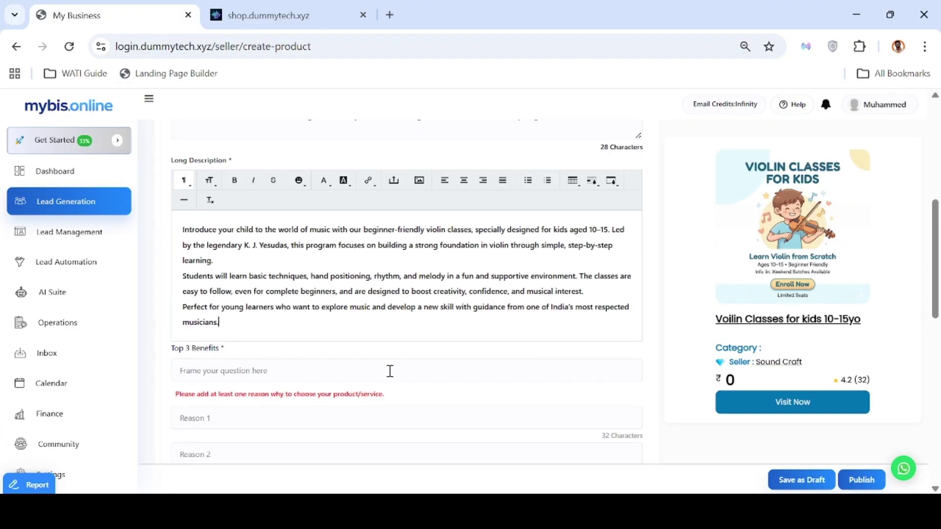
Fill in the top benefits with the question "Why choose us?" and reasons "Guided by Expert-Level Learning", "Strong Musical Foundation" and "Boosts Confidence & Creativity"
click(390, 371)
scroll(397, 333, down, 2)
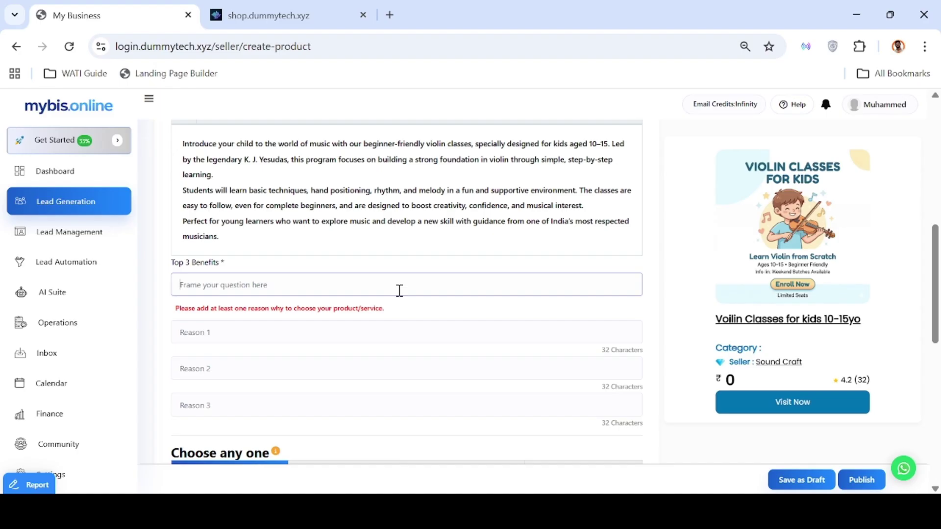
text(Ehy)
key(BackSpace)
key(BackSpace)
key(BackSpace)
text(Why choose us?)
key(Tab)
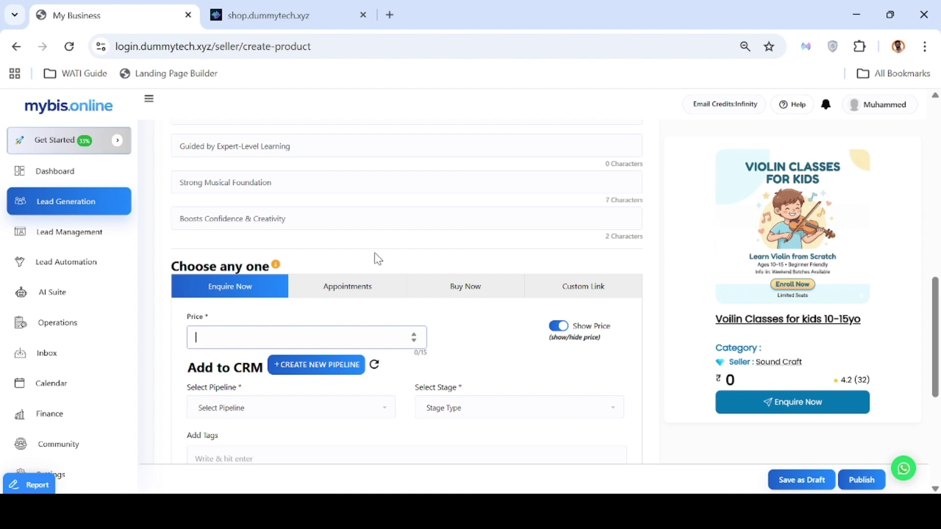
Review the Enquire Now settings and enquiry form fields, and set the price to 50000
click(374, 284)
scroll(478, 319, down, 1)
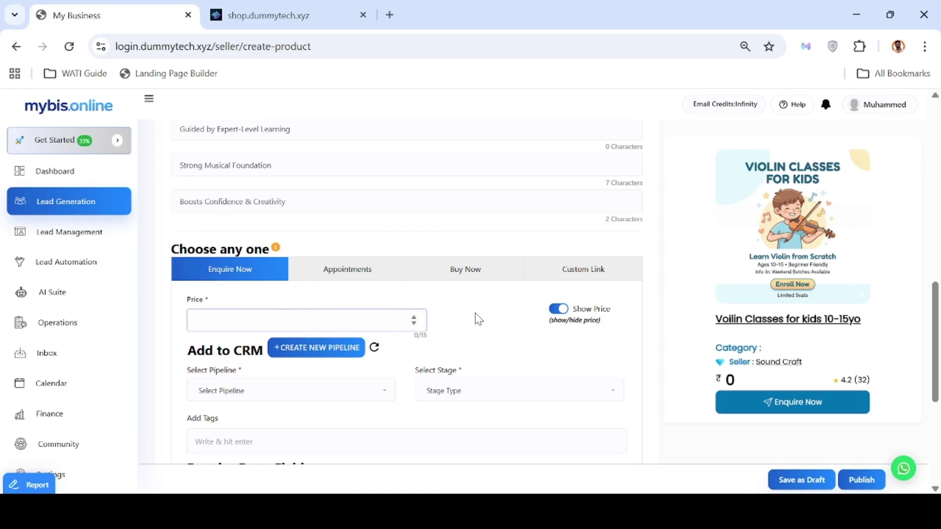
scroll(479, 319, down, 1)
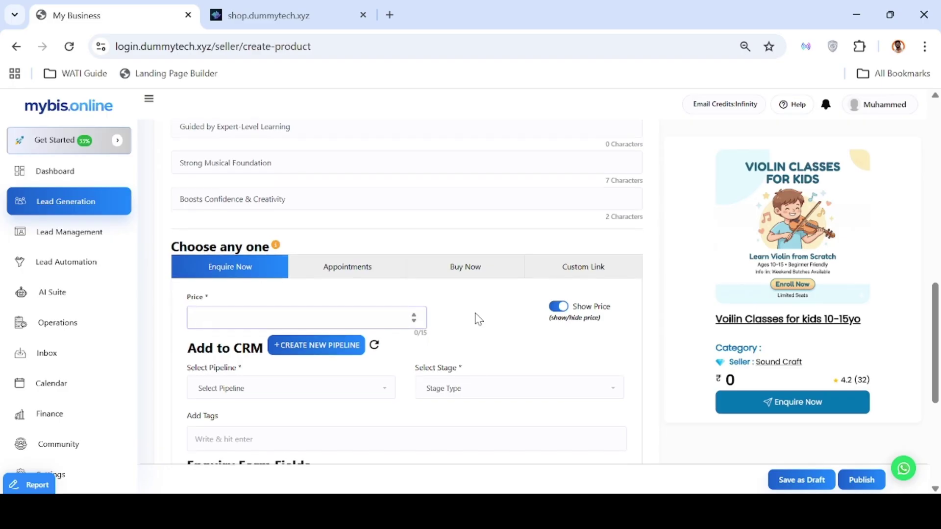
scroll(478, 319, down, 1)
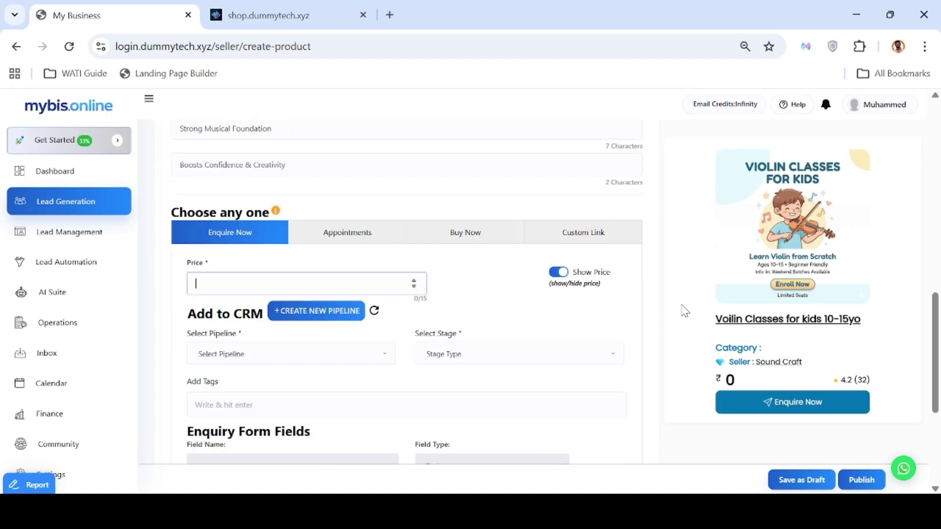
scroll(639, 387, down, 3)
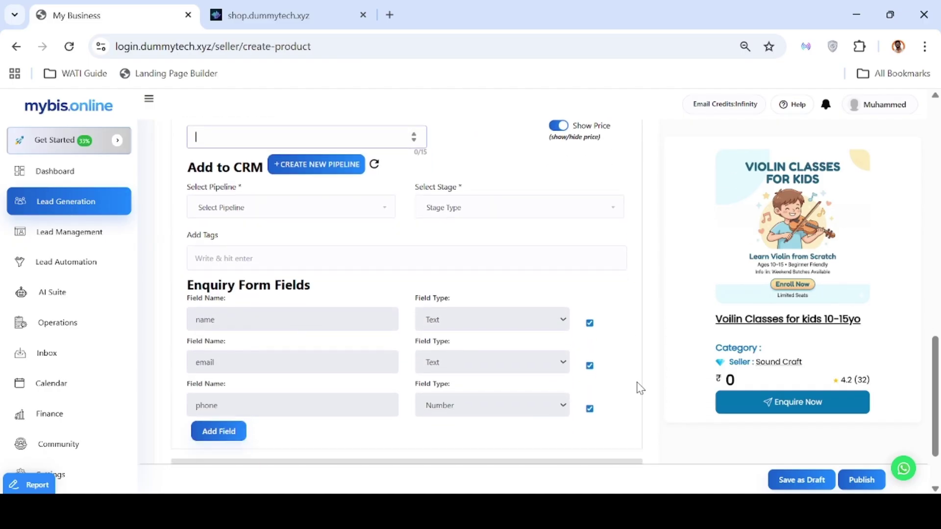
scroll(377, 314, up, 2)
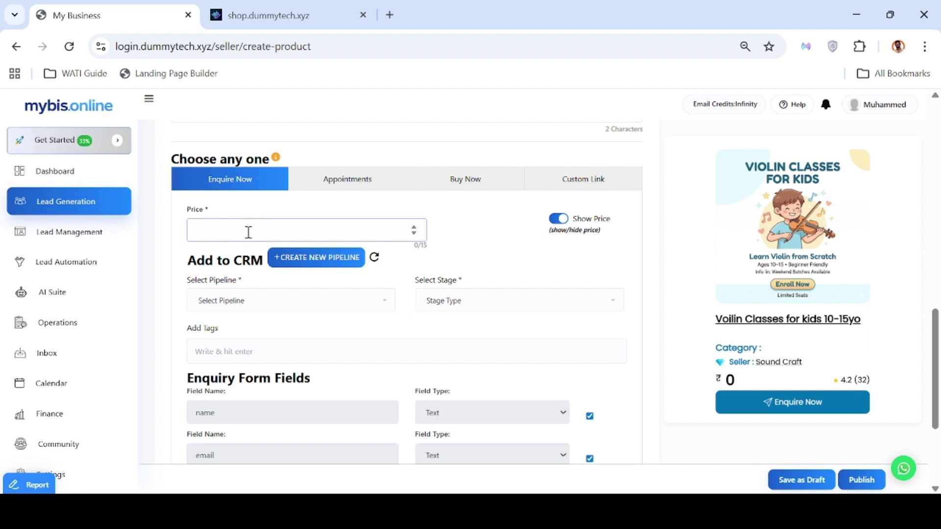
text(50000)
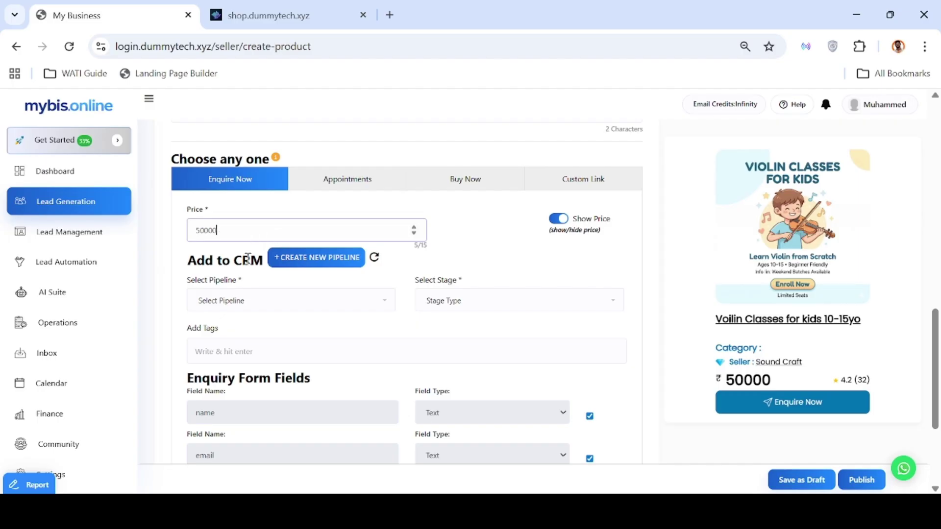
Assign enquiries to the SoundCraft Pipeline in the CRM with the stage "Booked An Appoinment"
scroll(343, 290, down, 1)
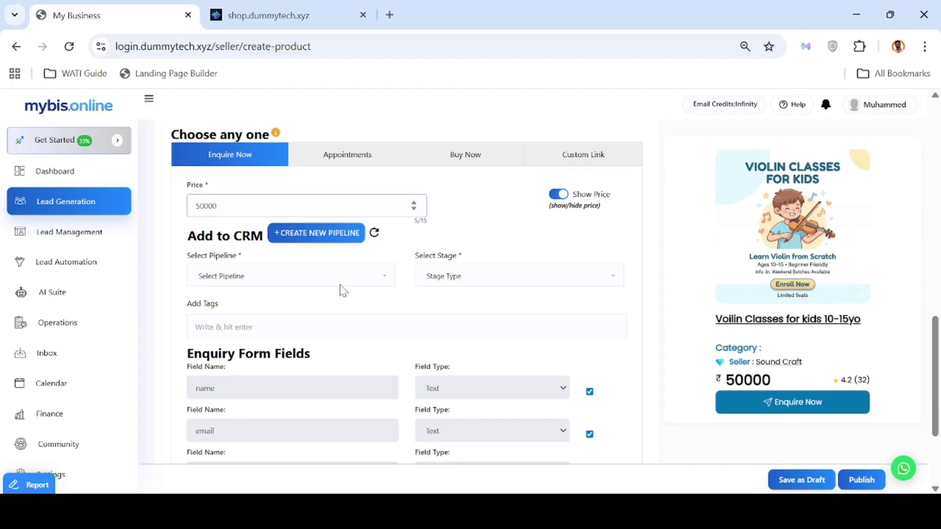
click(384, 273)
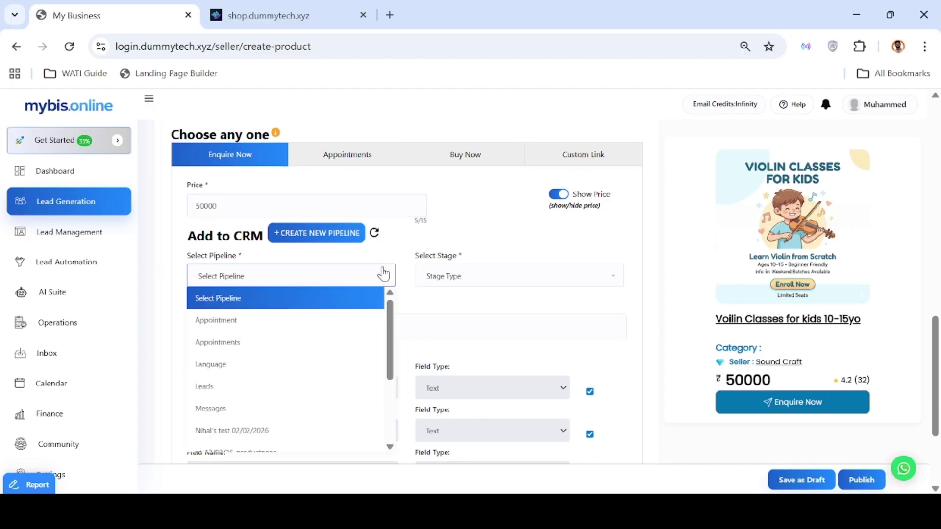
scroll(319, 381, down, 3)
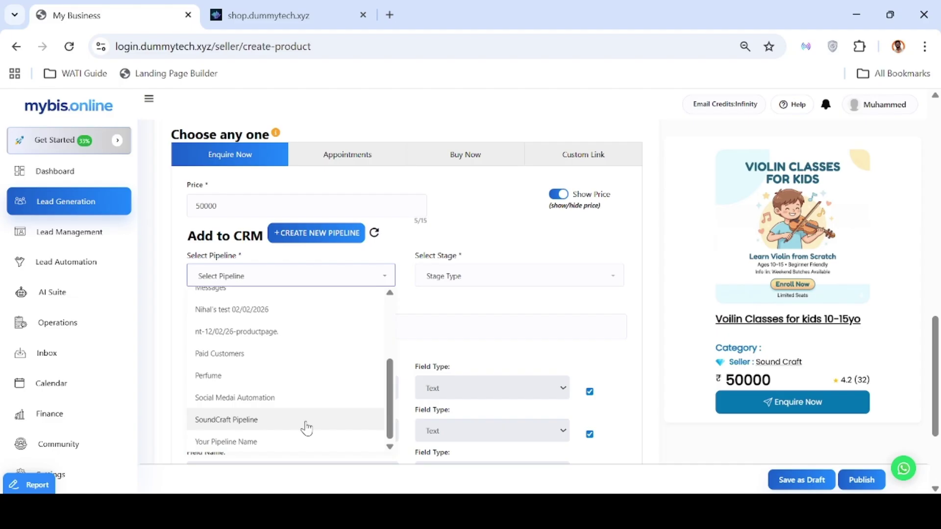
click(307, 421)
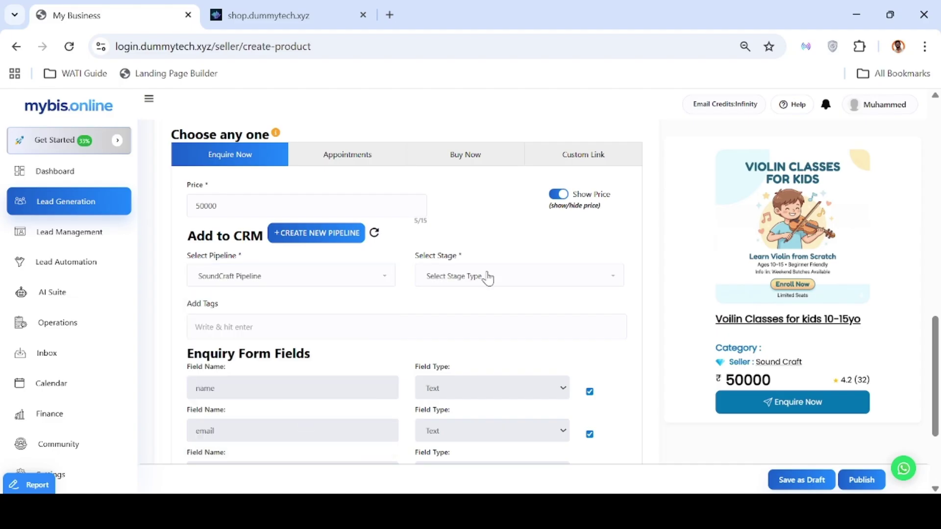
click(487, 277)
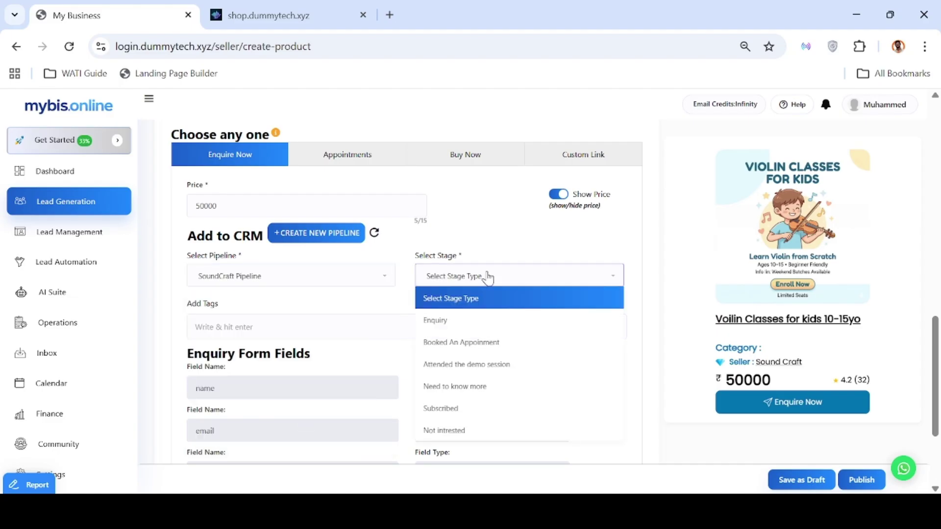
click(493, 342)
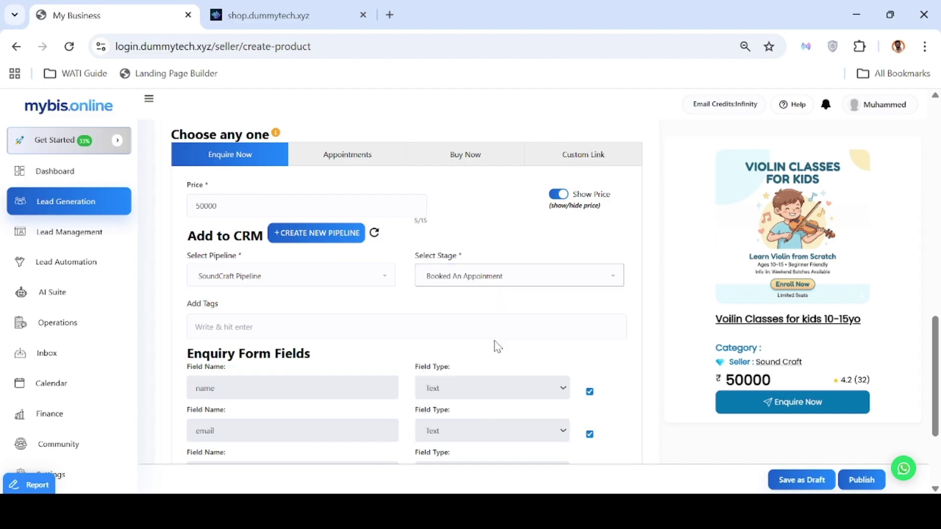
Add the tag "Volin Class" to the product's CRM settings
scroll(498, 347, down, 1)
click(306, 292)
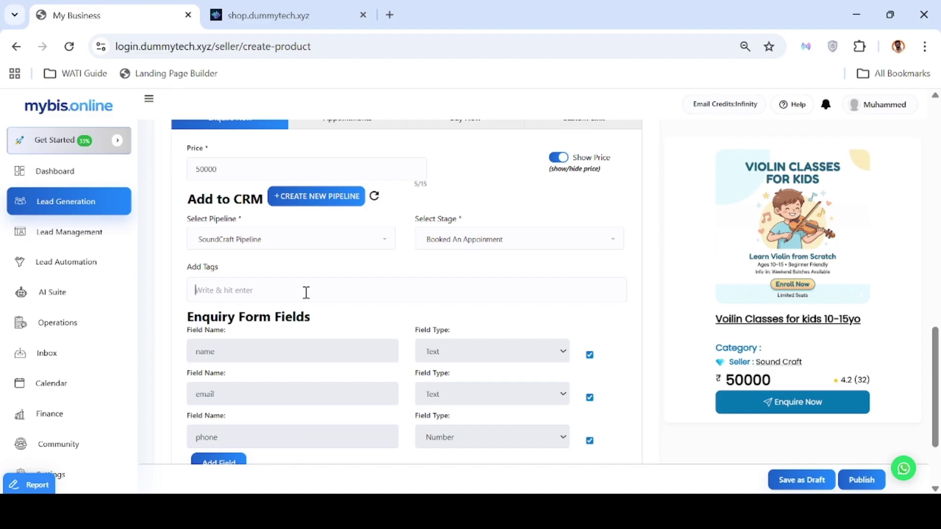
text(Volin Class)
key(Return)
Disable the email field in the enquiry form fields and enable it again
scroll(510, 419, down, 1)
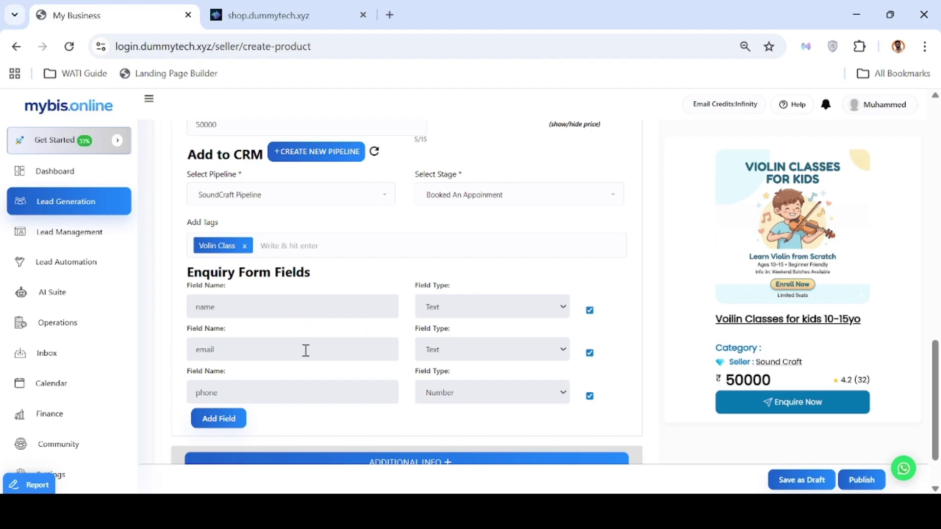
click(589, 353)
scroll(601, 374, down, 1)
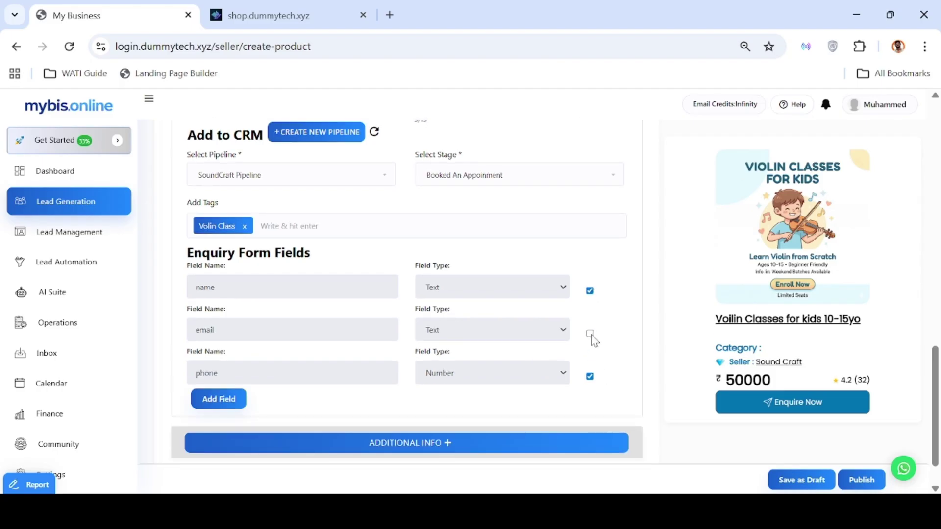
click(591, 334)
Try out an extra enquiry form field named "Your age" with type Number and its checkbox ticked, and delete it again
click(200, 404)
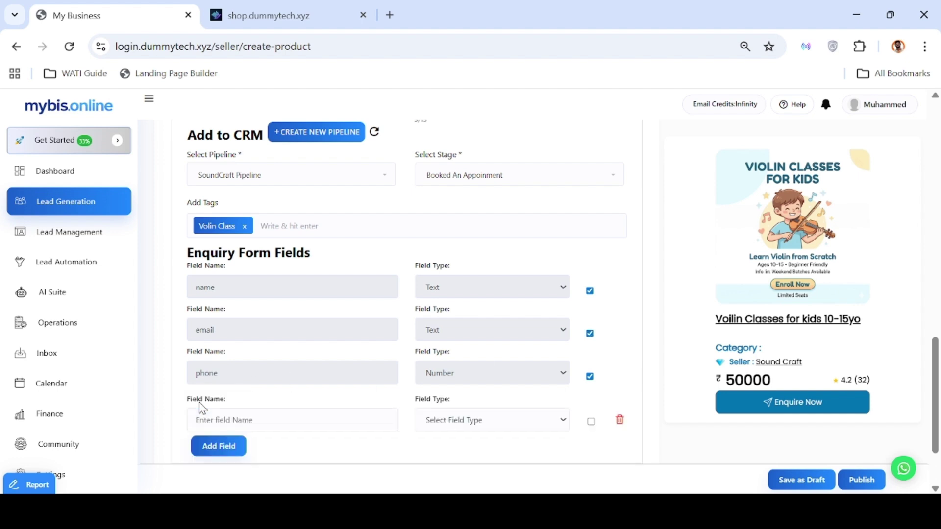
click(246, 424)
text(Your age)
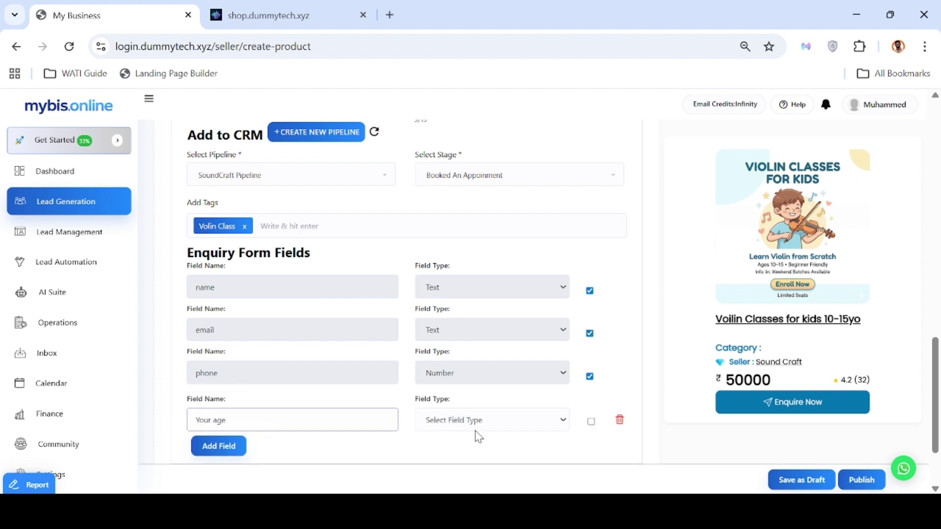
click(480, 424)
click(453, 388)
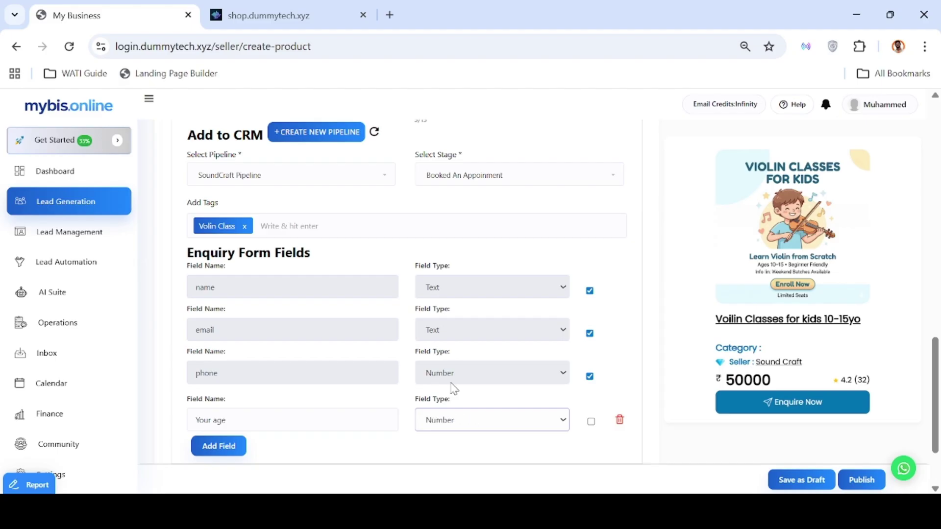
scroll(505, 437, down, 1)
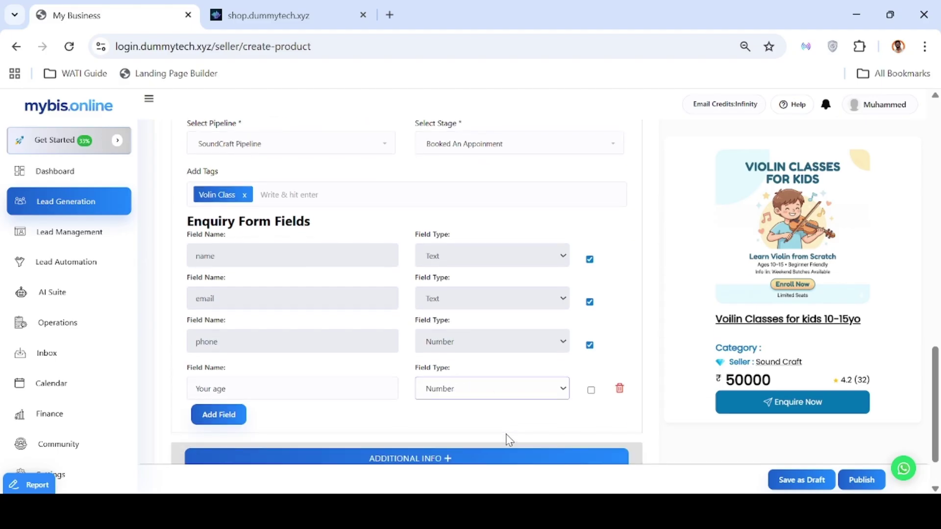
click(591, 392)
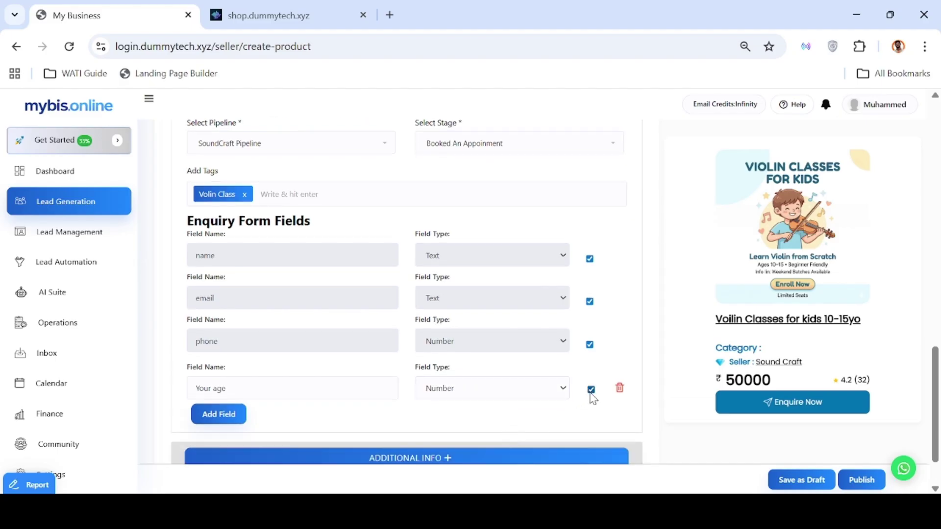
click(591, 392)
click(620, 392)
Switch Show Price off and back on to compare how the product preview displays the price
scroll(605, 367, up, 4)
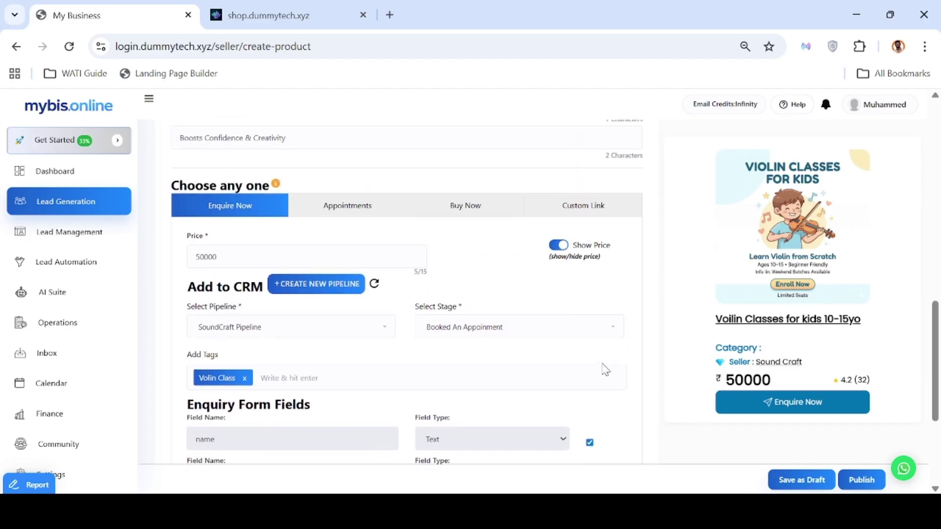
click(558, 245)
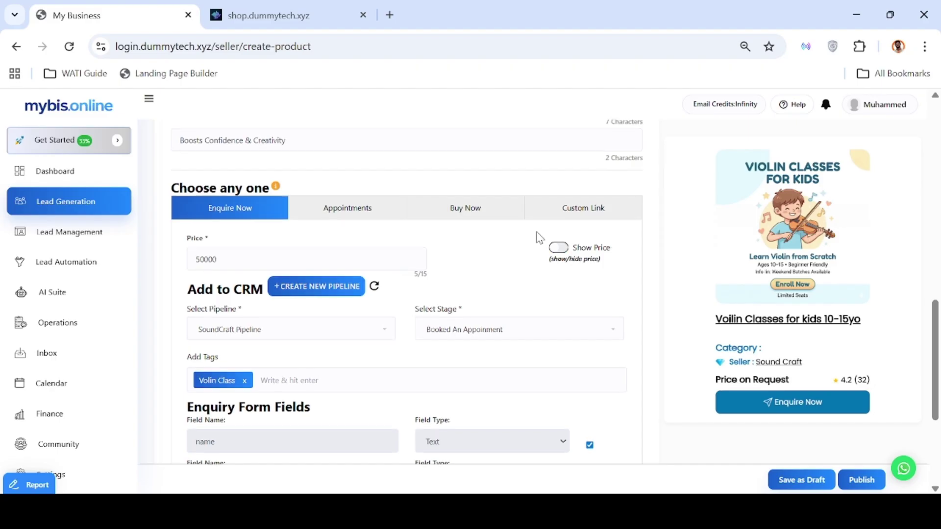
click(559, 251)
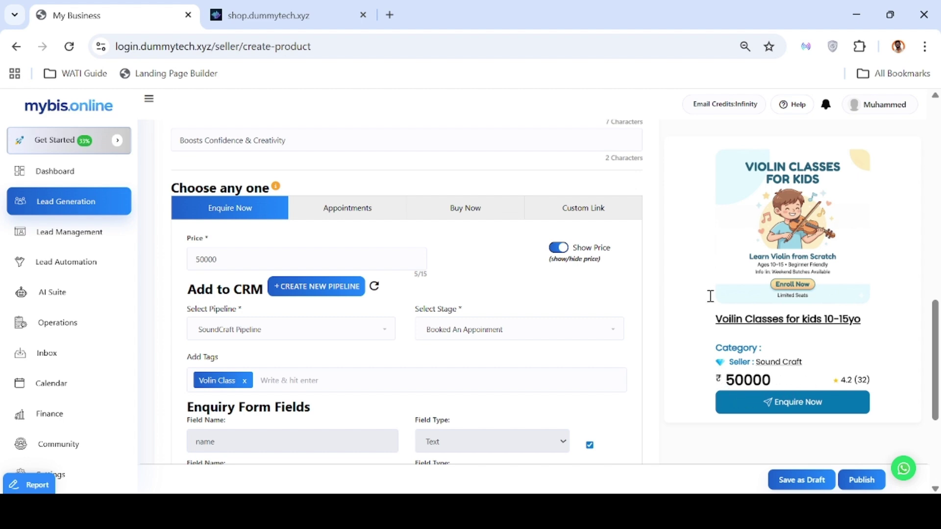
click(570, 254)
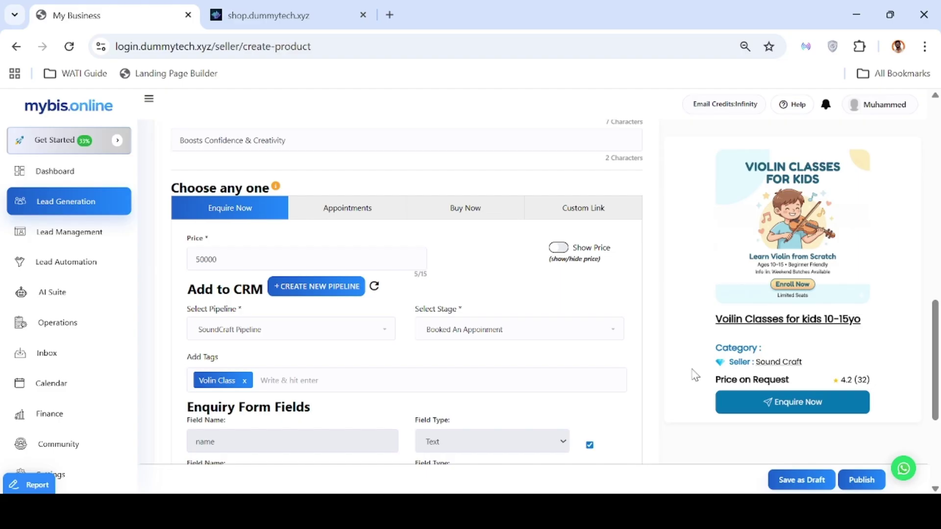
click(558, 248)
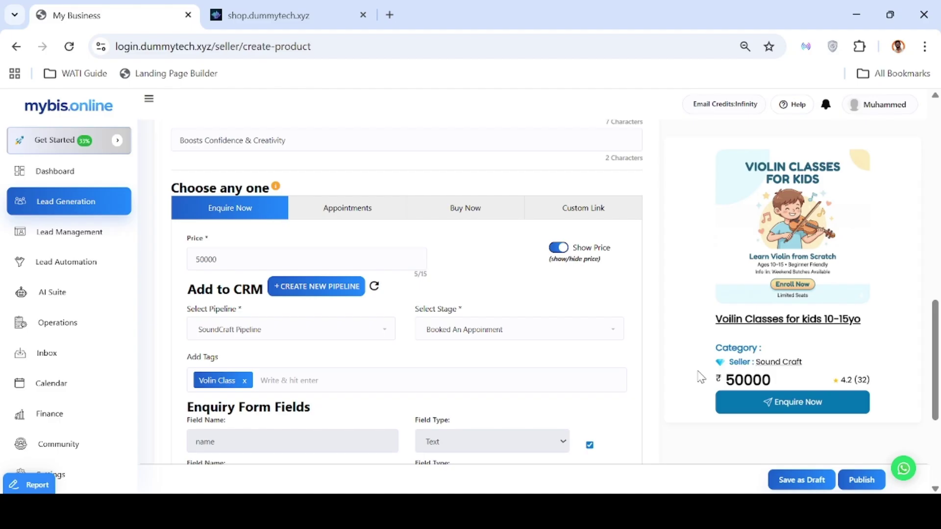
Try the Appointments action with the "Test calendar" event and switch to the Buy Now action
click(361, 219)
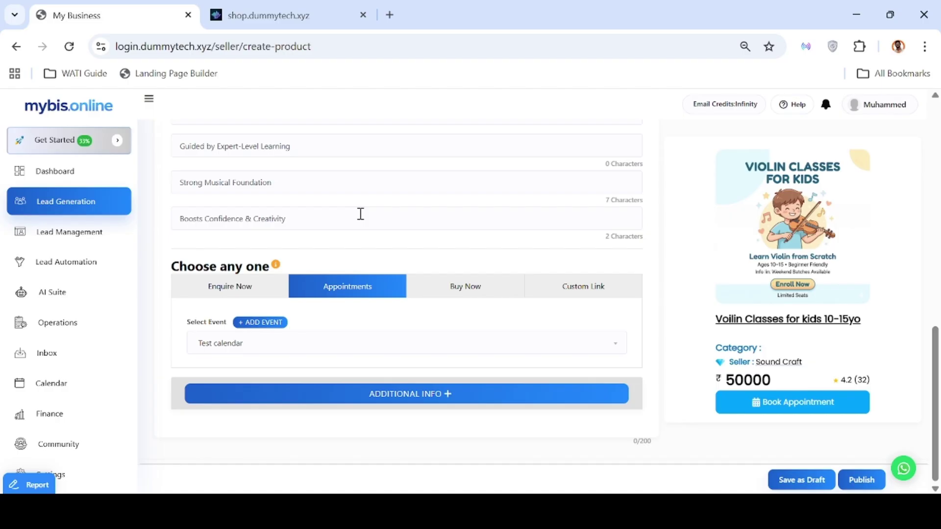
click(338, 343)
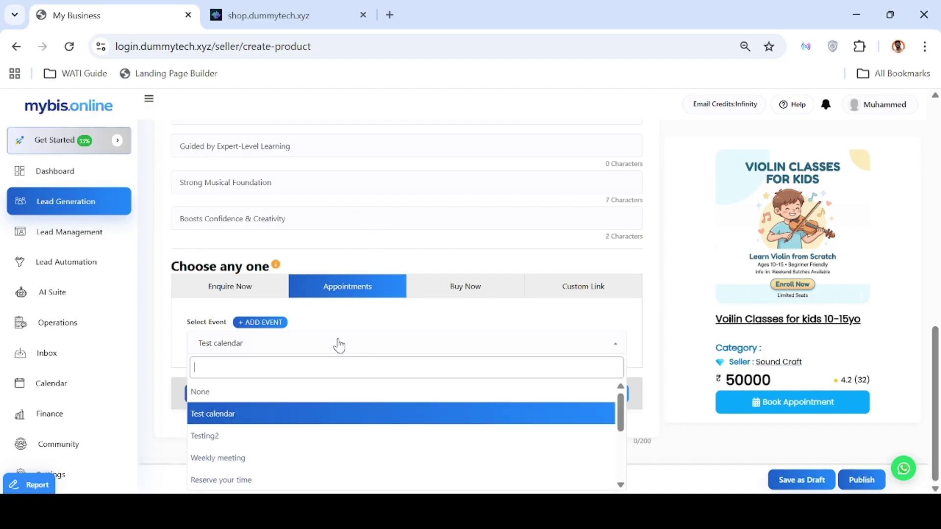
click(310, 417)
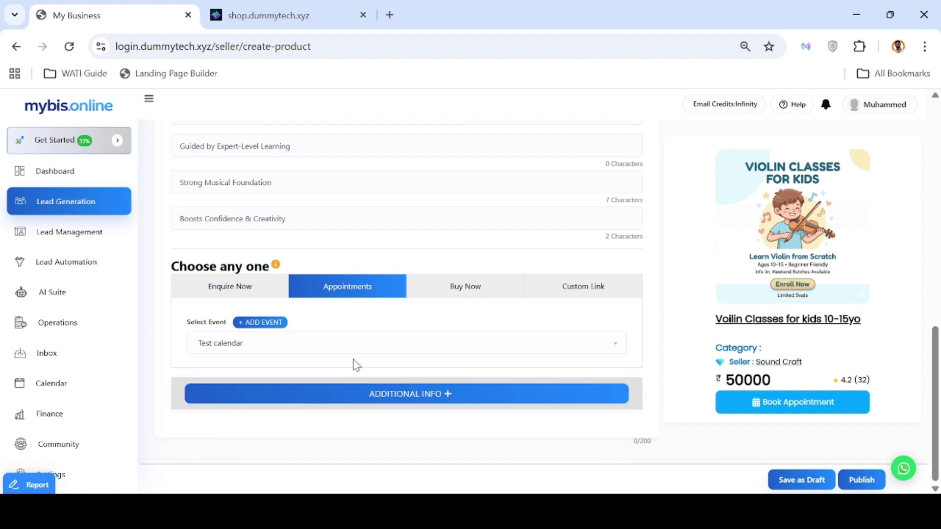
click(447, 287)
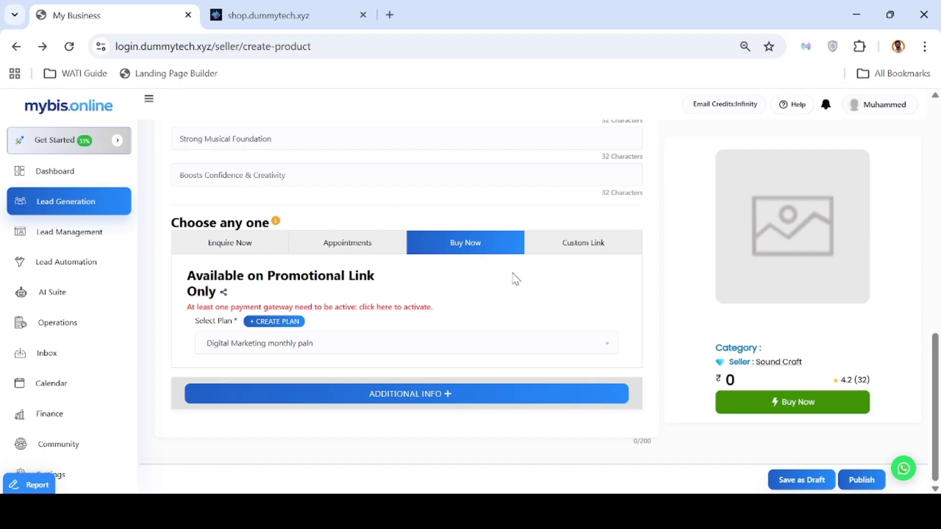
Choose the Custom Link action, set its button title to "Buy Now", and try the option to open in a new tab
click(594, 245)
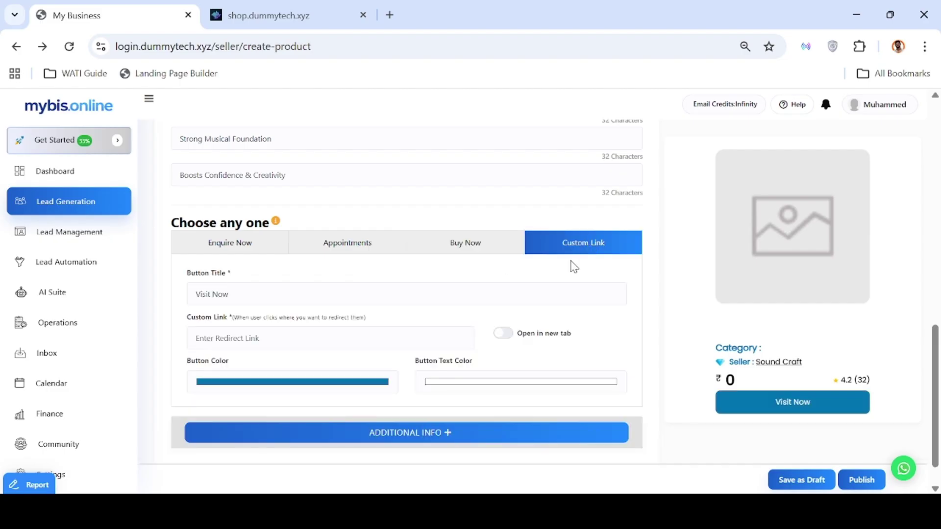
scroll(575, 266, down, 1)
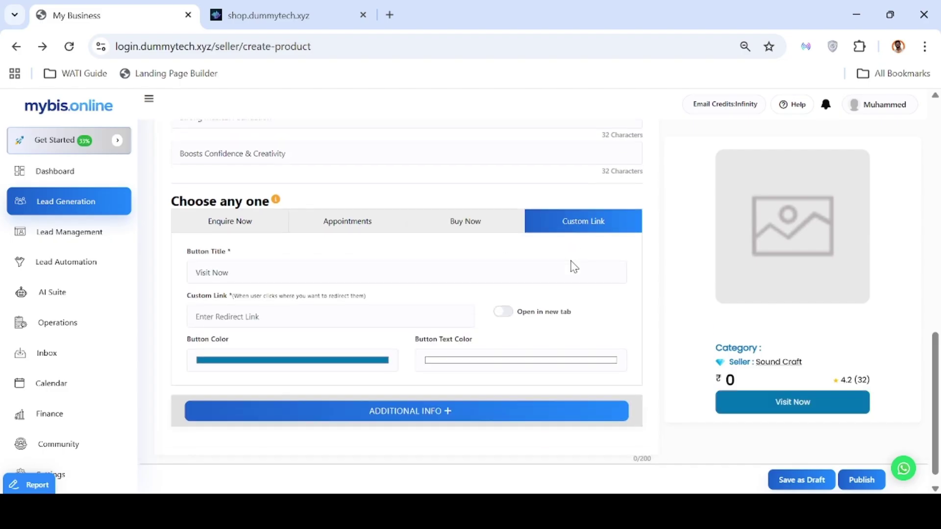
triple_click(428, 270)
key(BackSpace)
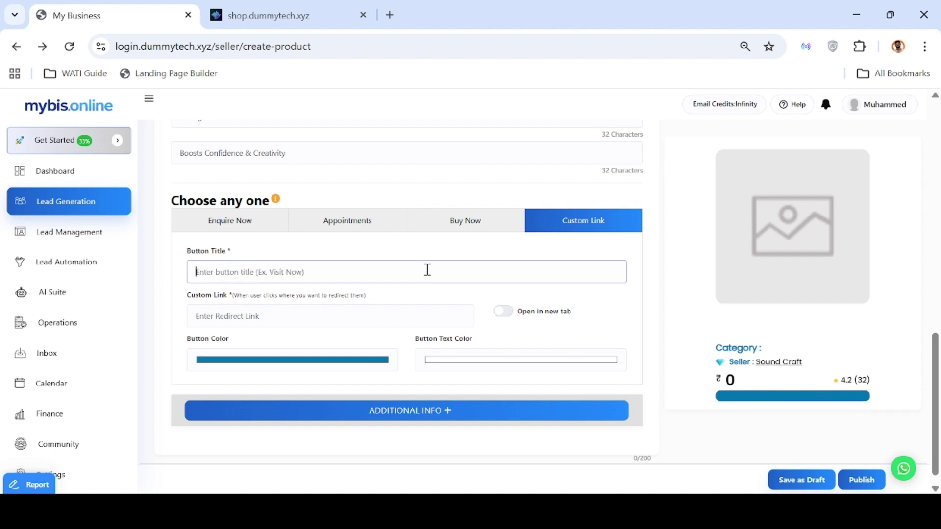
text(Buy Now)
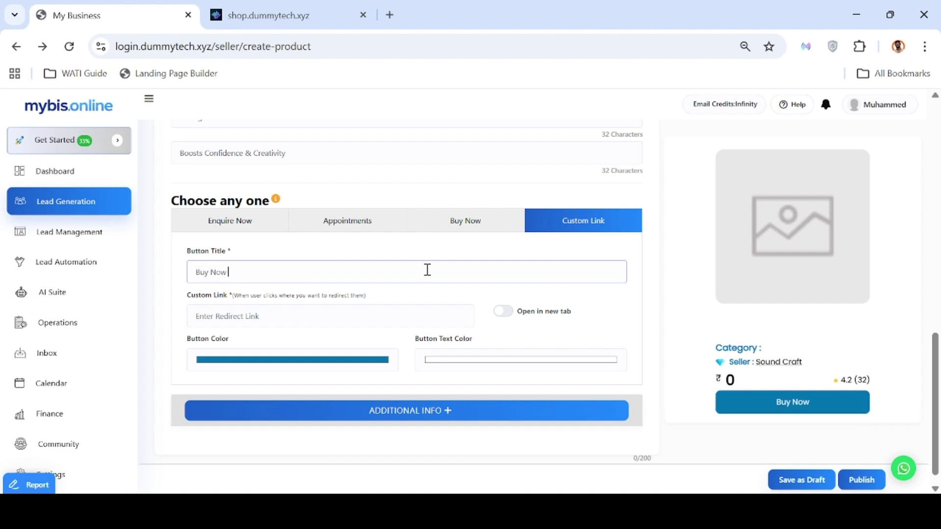
click(418, 315)
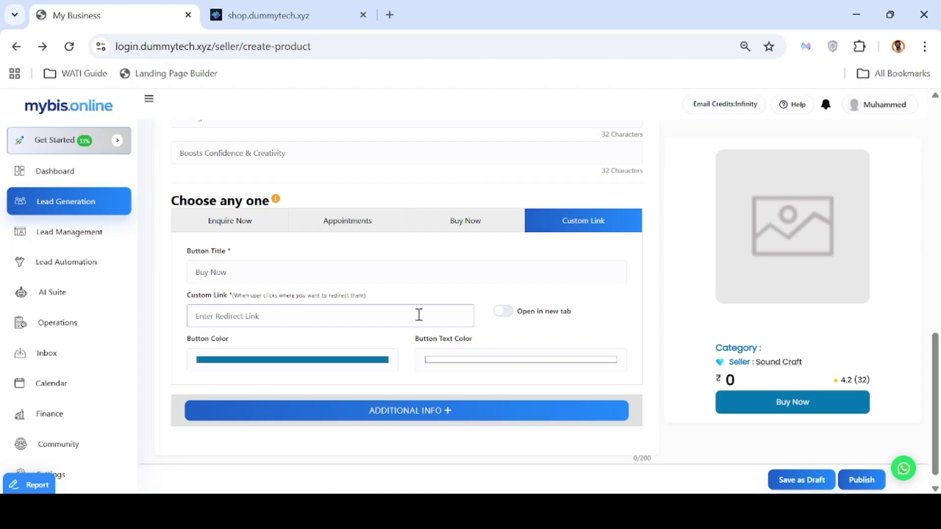
scroll(419, 315, down, 1)
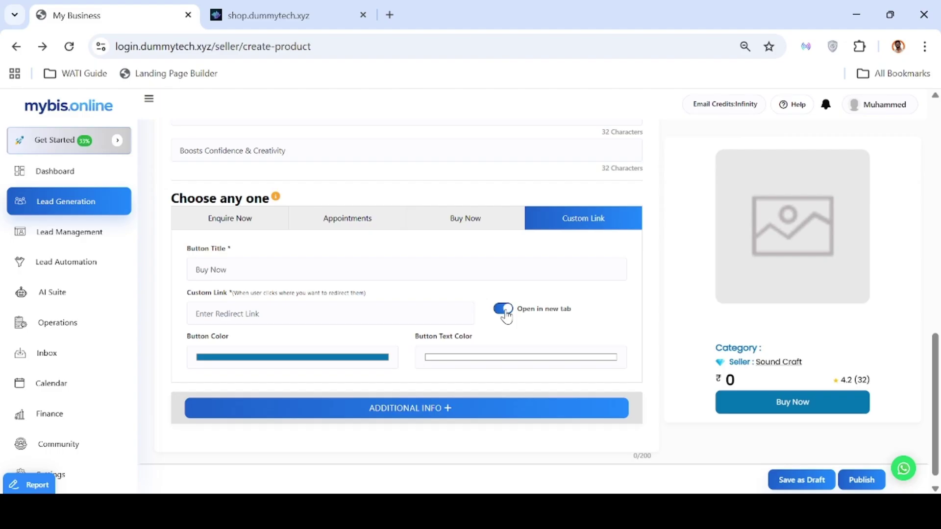
click(505, 312)
Switch the product action back to Enquire Now and expand the additional info section
click(240, 228)
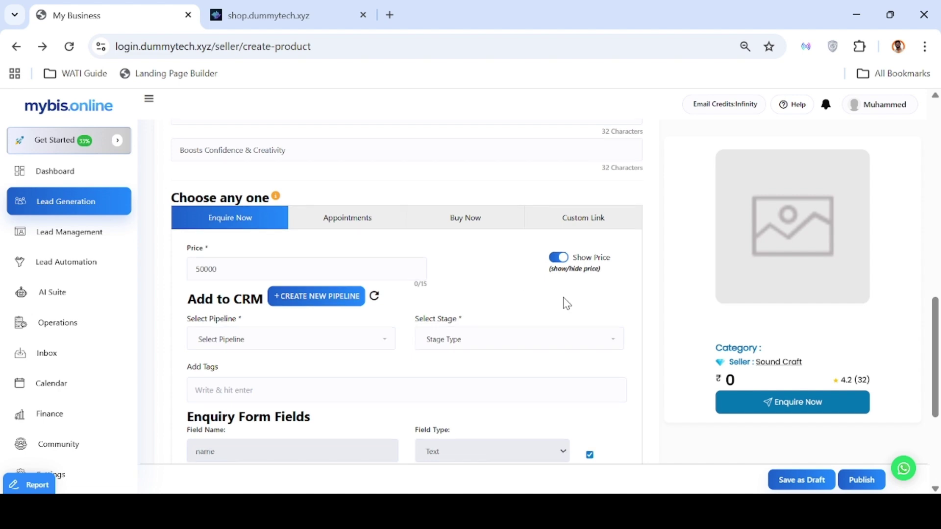
scroll(565, 301, down, 2)
scroll(567, 304, down, 2)
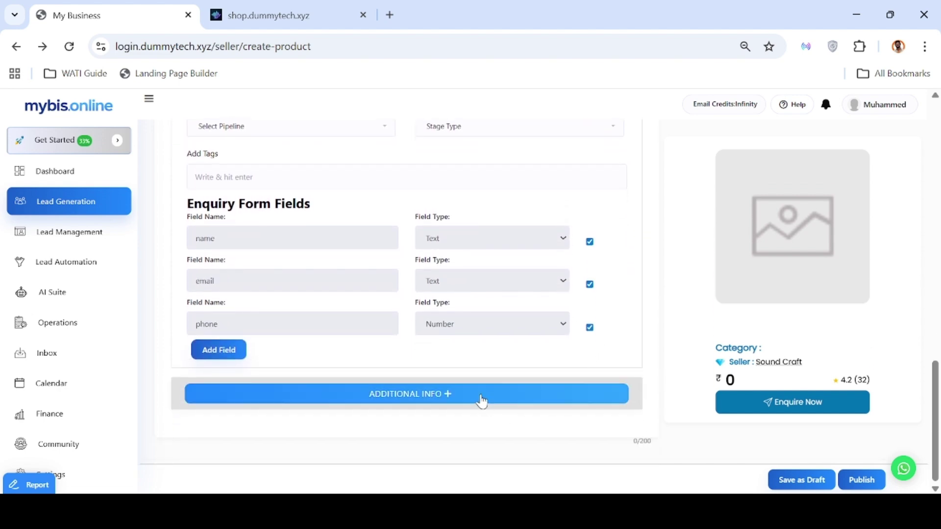
click(480, 397)
scroll(481, 399, down, 2)
scroll(481, 401, down, 3)
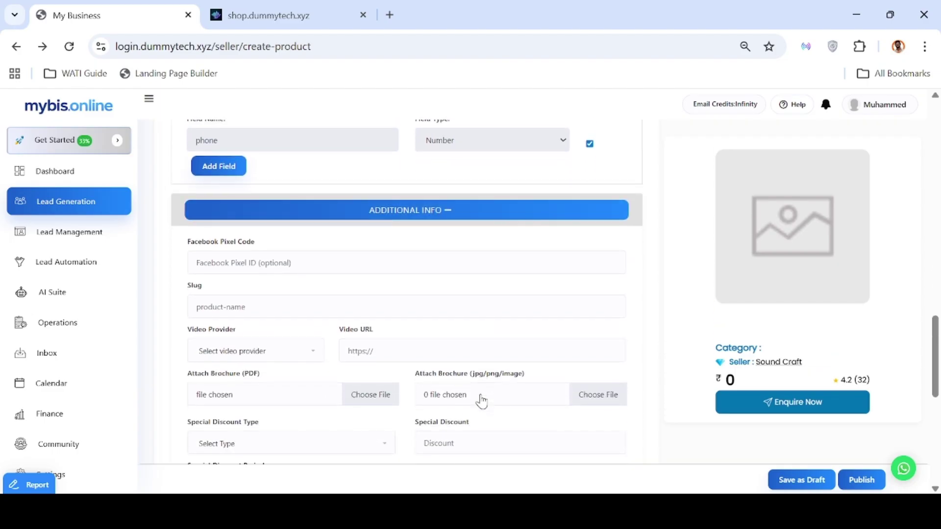
Set the product slug to "voilin-soundcraft"
scroll(481, 401, down, 1)
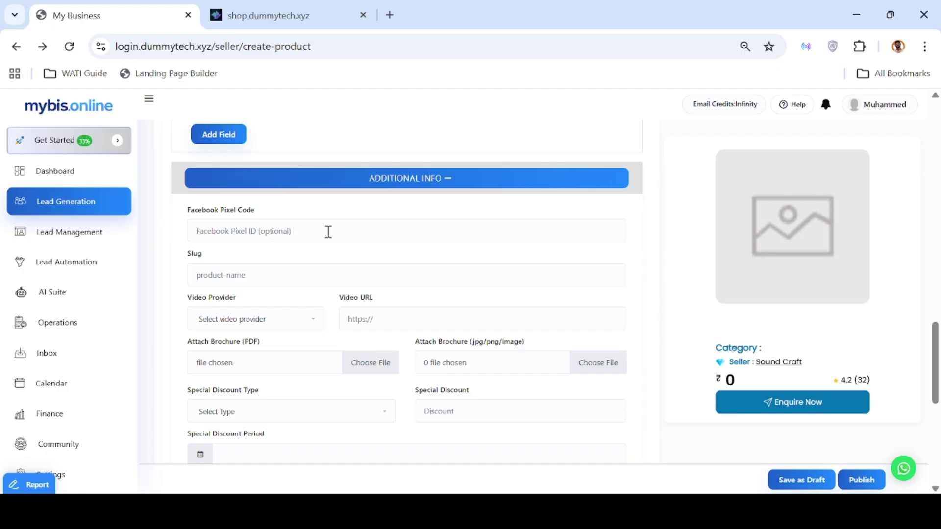
scroll(319, 271, down, 1)
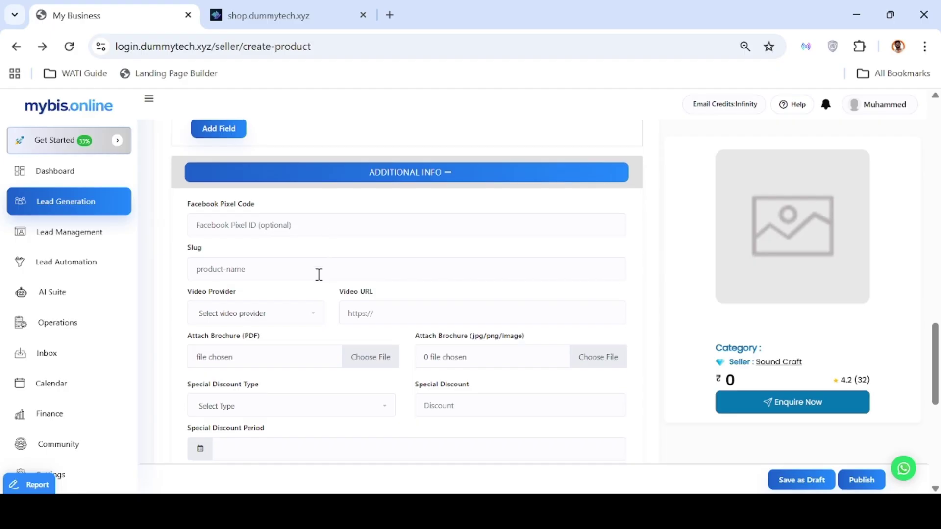
click(265, 268)
text(vd)
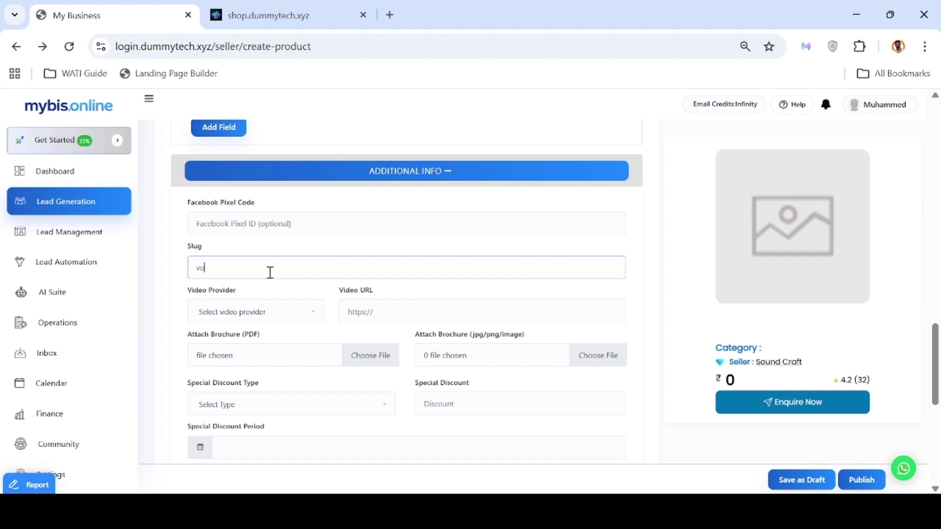
text(ilin-soundcraft)
Set a special discount of type Flat with a value of 10
scroll(270, 272, down, 1)
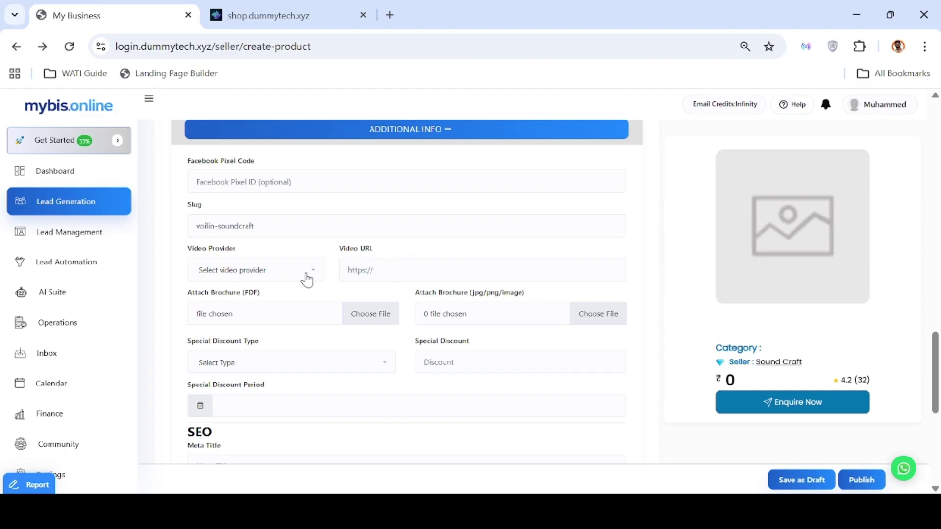
scroll(304, 309, down, 1)
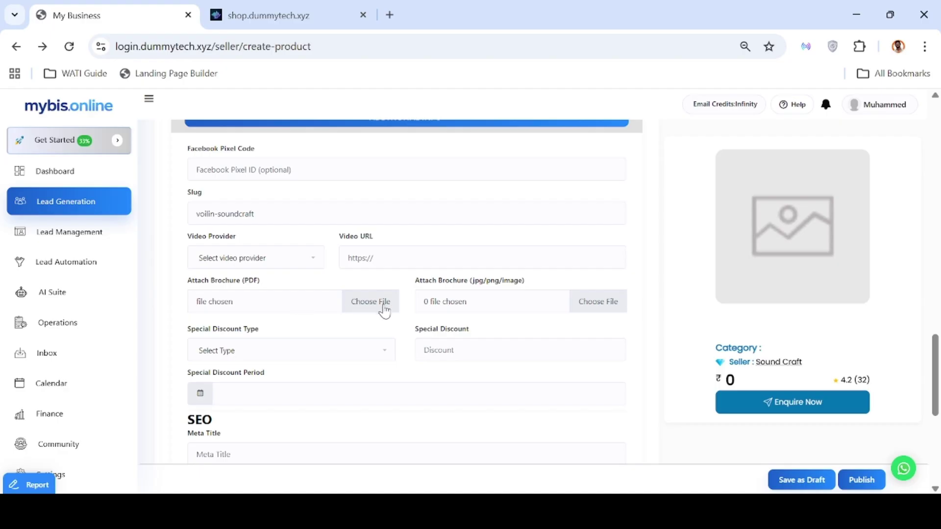
scroll(373, 304, down, 1)
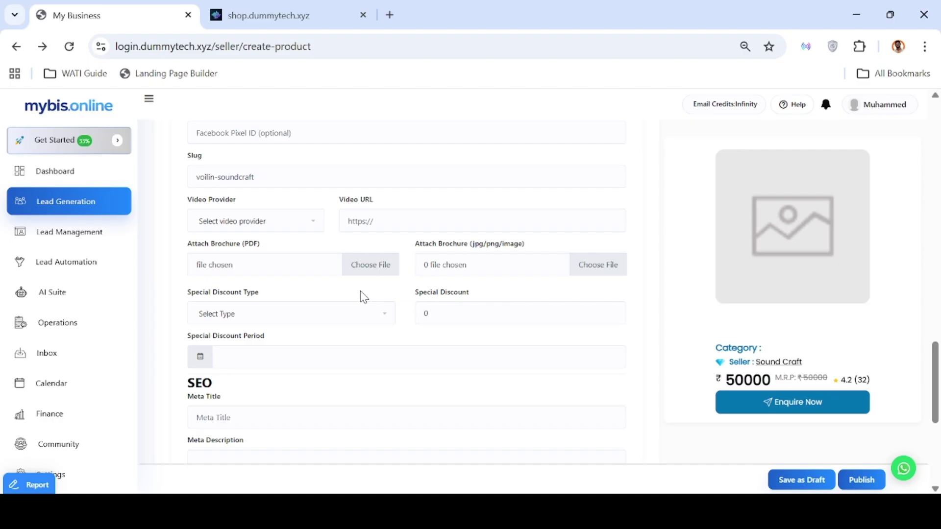
click(353, 321)
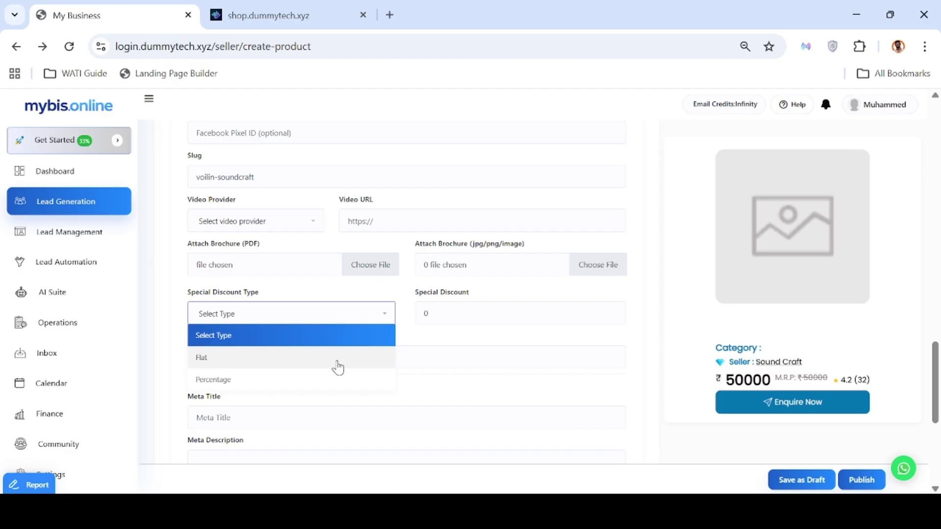
click(338, 368)
double_click(482, 311)
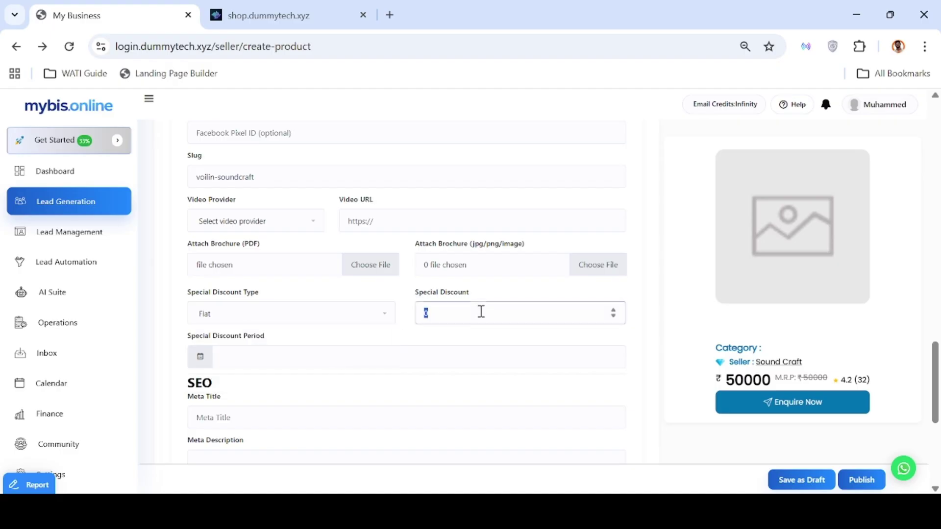
text(10)
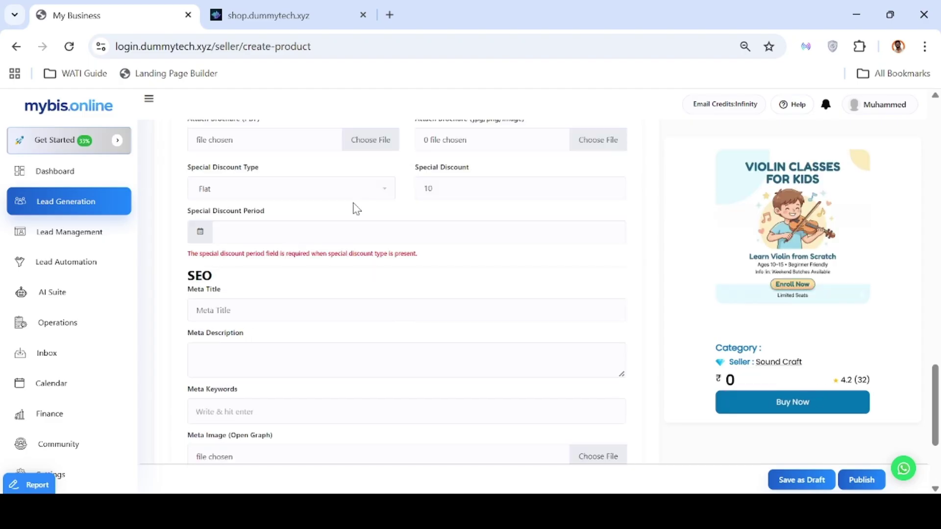
Set the special discount period from March 20 to March 22, 2026
click(352, 231)
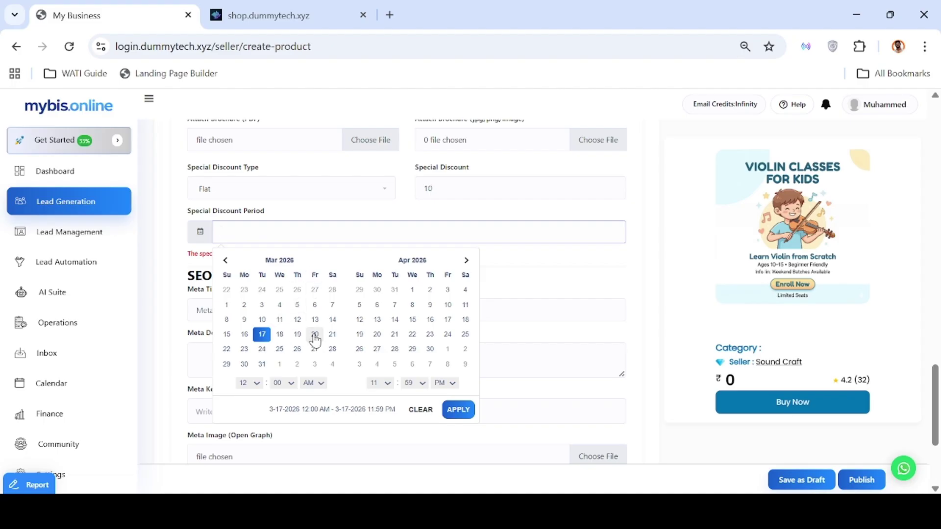
click(315, 335)
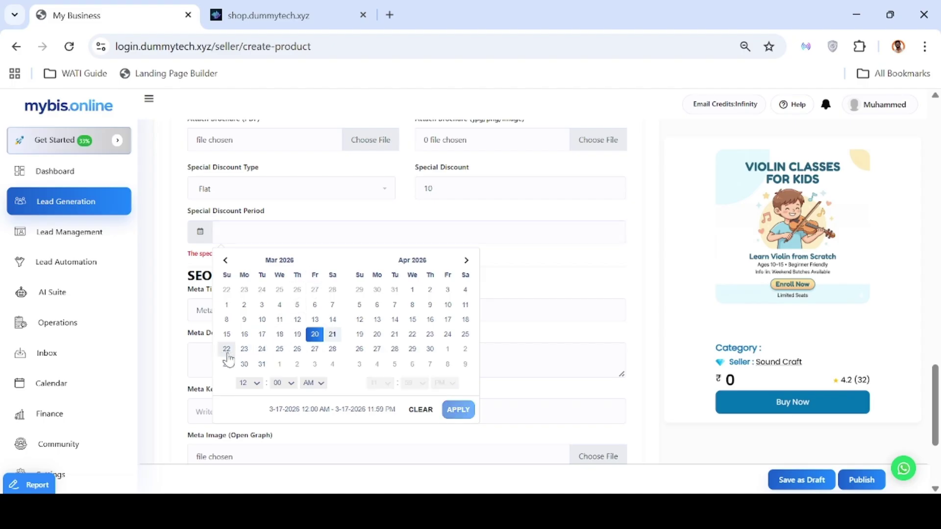
click(226, 353)
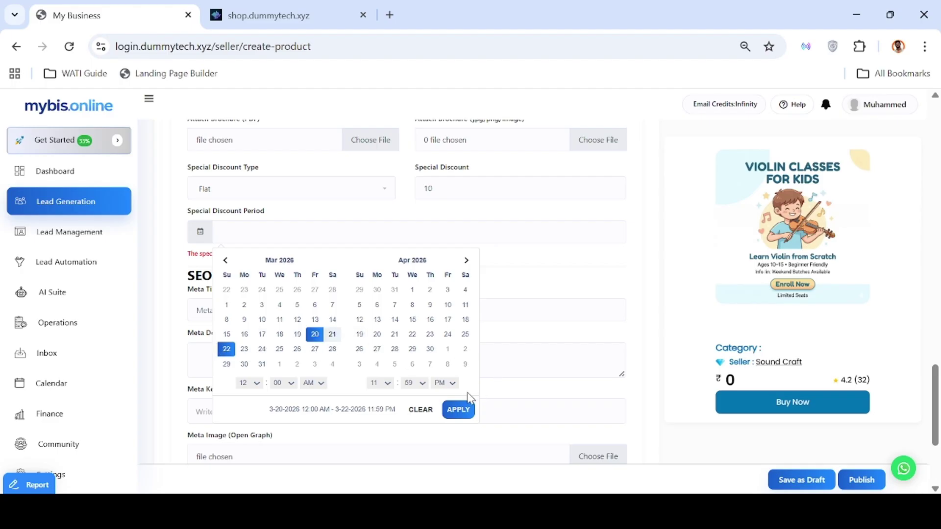
click(460, 408)
click(513, 323)
Add an empty video URL entry in the Video URLs section below the SEO fields
scroll(502, 330, down, 2)
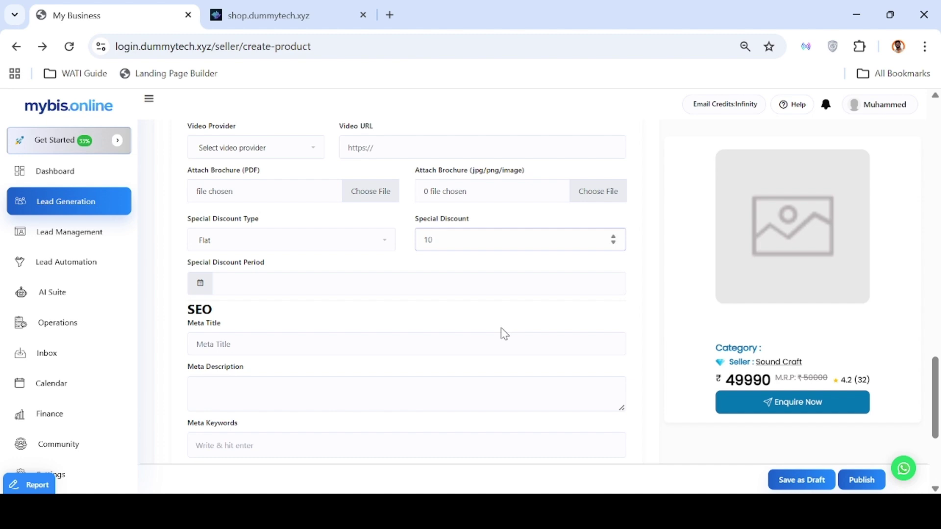
scroll(501, 333, down, 2)
scroll(433, 294, down, 1)
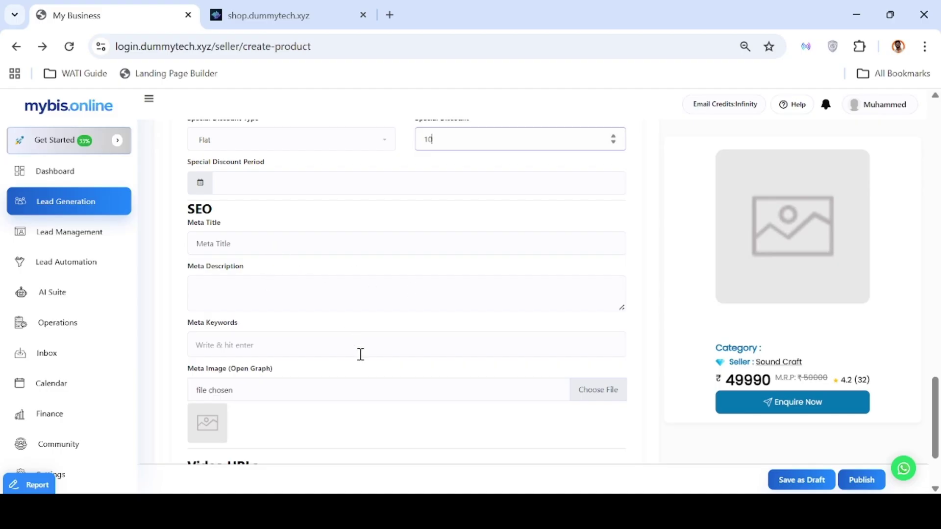
scroll(359, 353, down, 2)
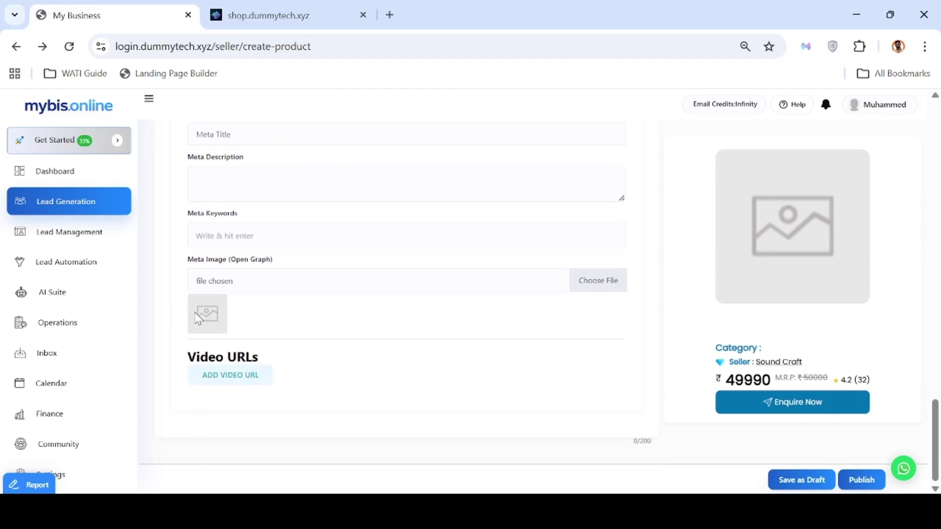
click(230, 375)
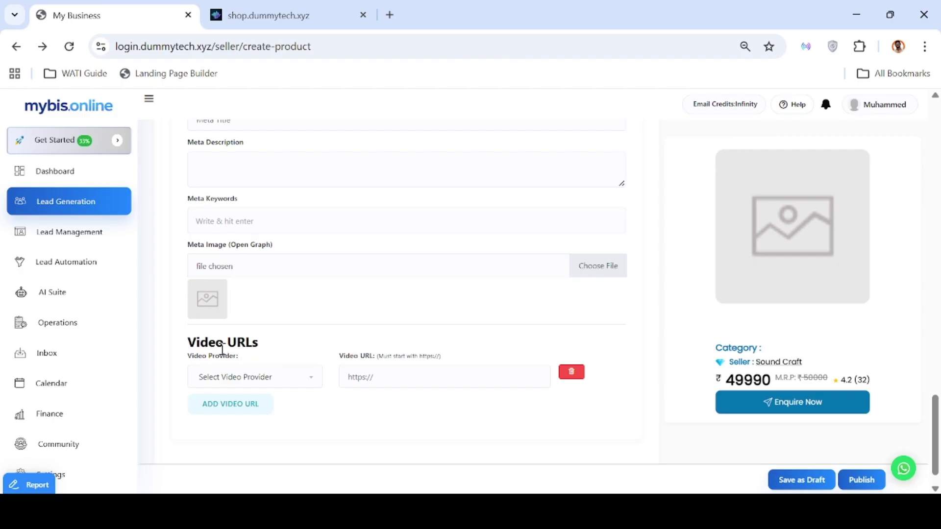
Review the product form's SEO, discount, brochure and video fields, plus its images and descriptions
scroll(342, 367, up, 4)
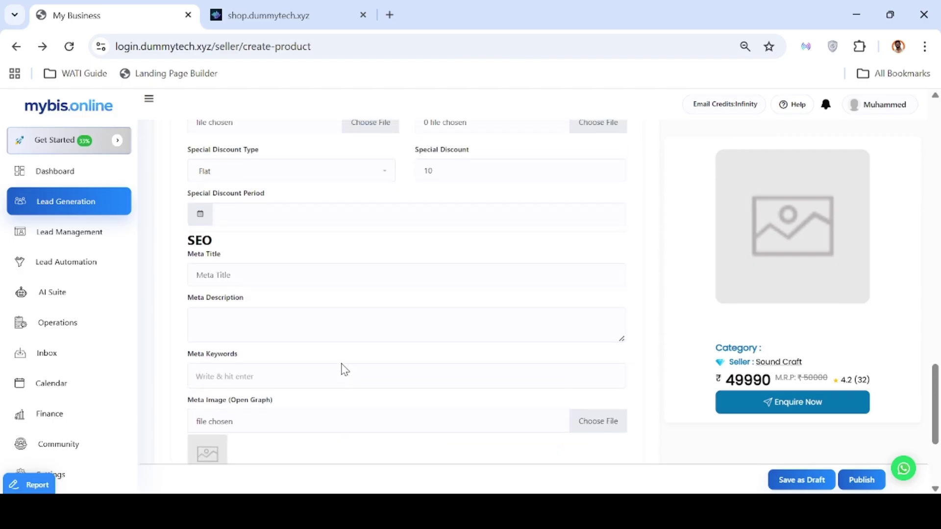
scroll(343, 364, up, 2)
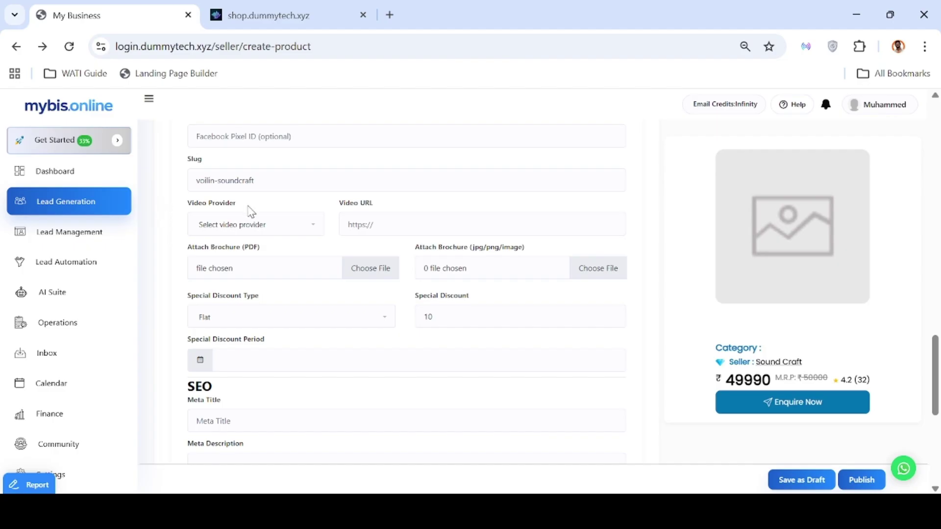
scroll(341, 238, up, 1)
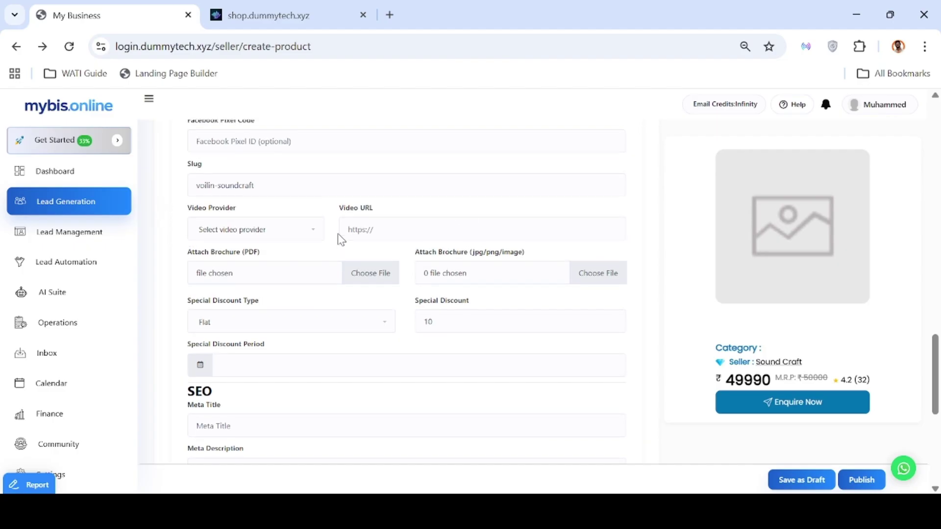
scroll(341, 240, down, 5)
scroll(339, 371, up, 3)
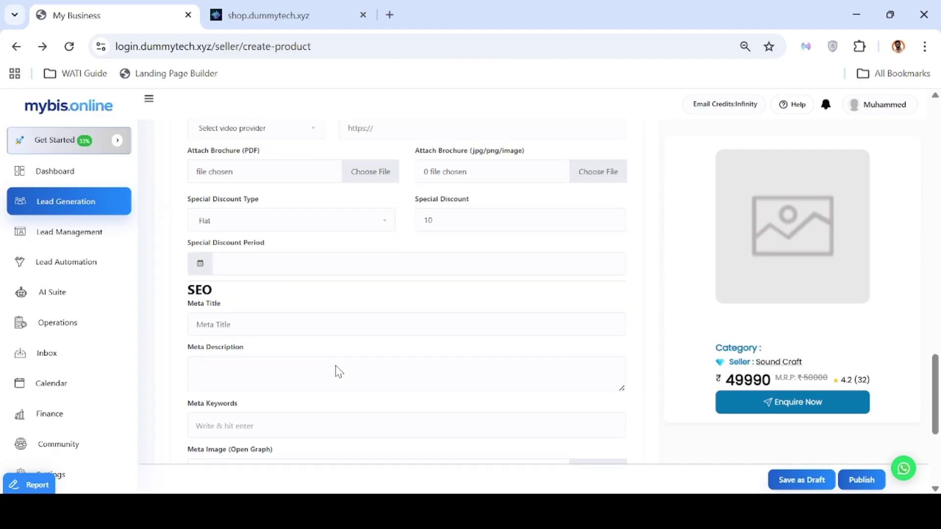
scroll(339, 371, up, 20)
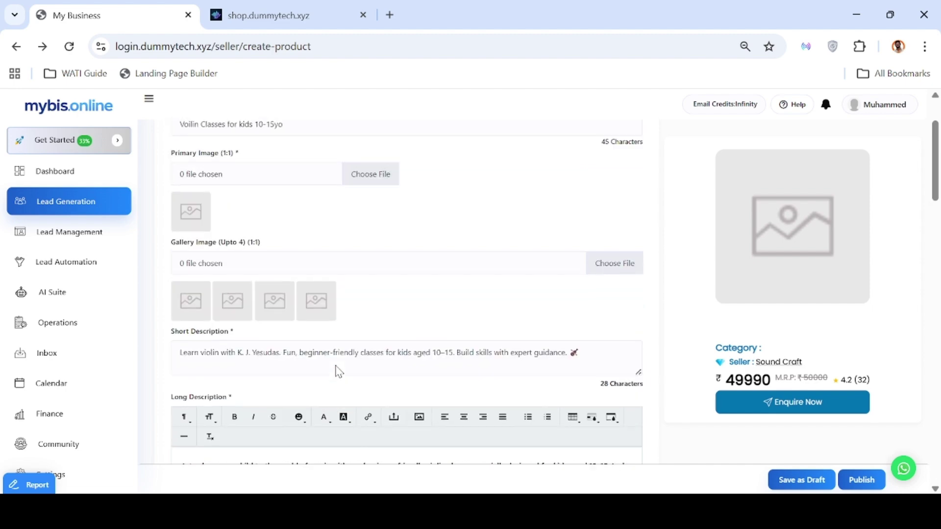
Publish the "Voilin Classes for kids 10-15yo" product
scroll(338, 371, up, 2)
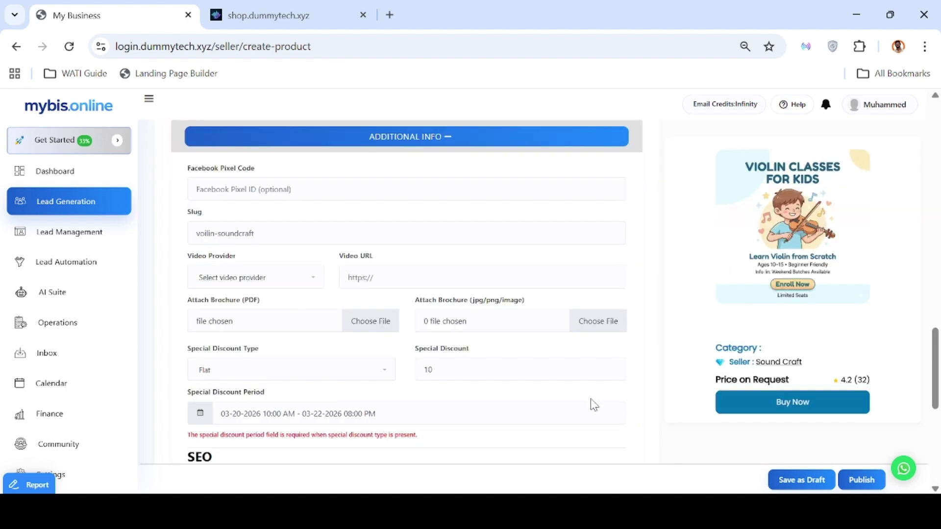
scroll(593, 404, down, 1)
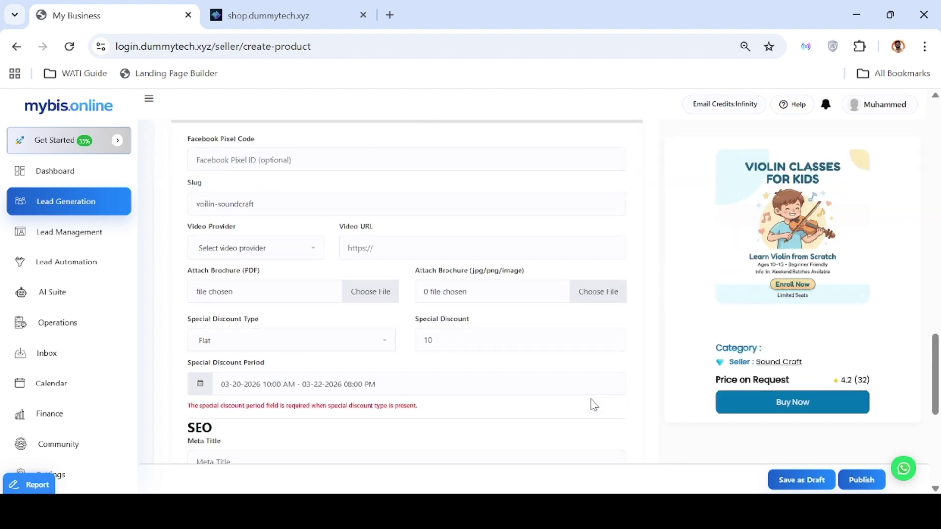
click(864, 483)
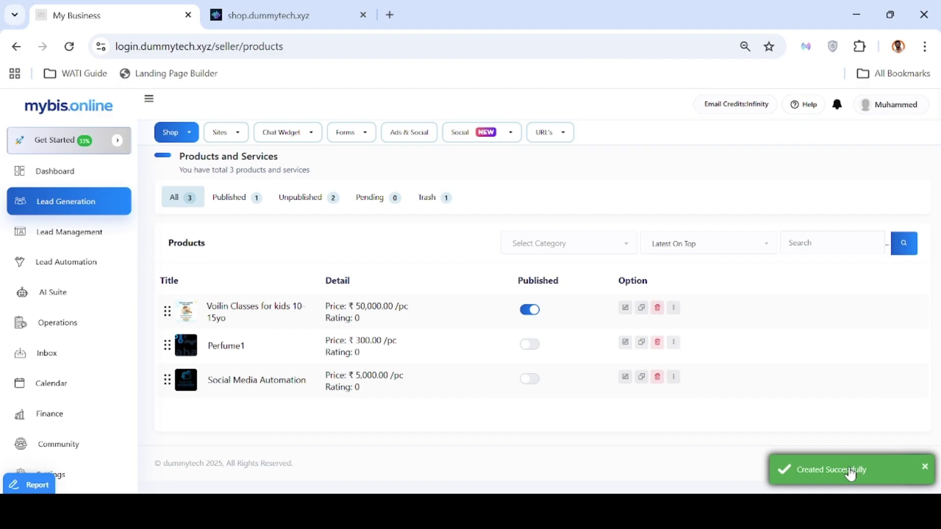
Switch to the Sound Craft shop page, refresh it and examine the violin classes product listing
click(221, 6)
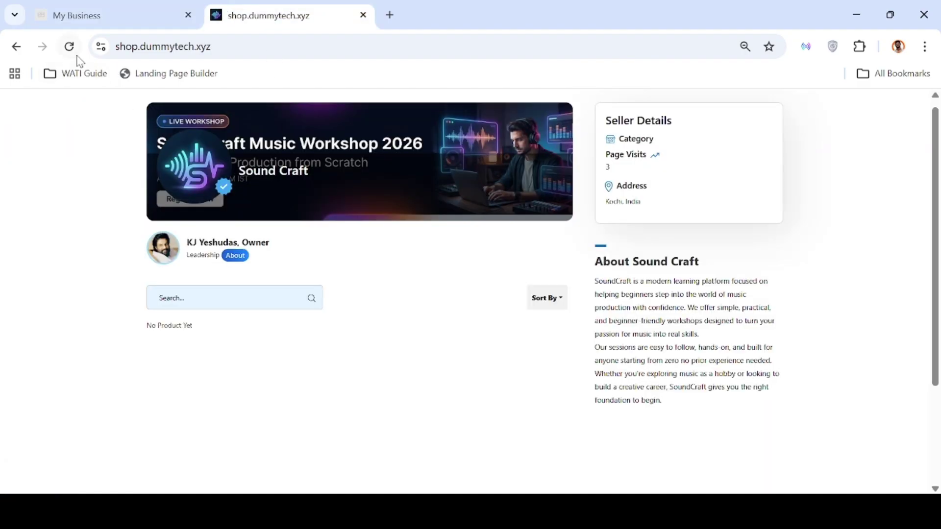
click(69, 46)
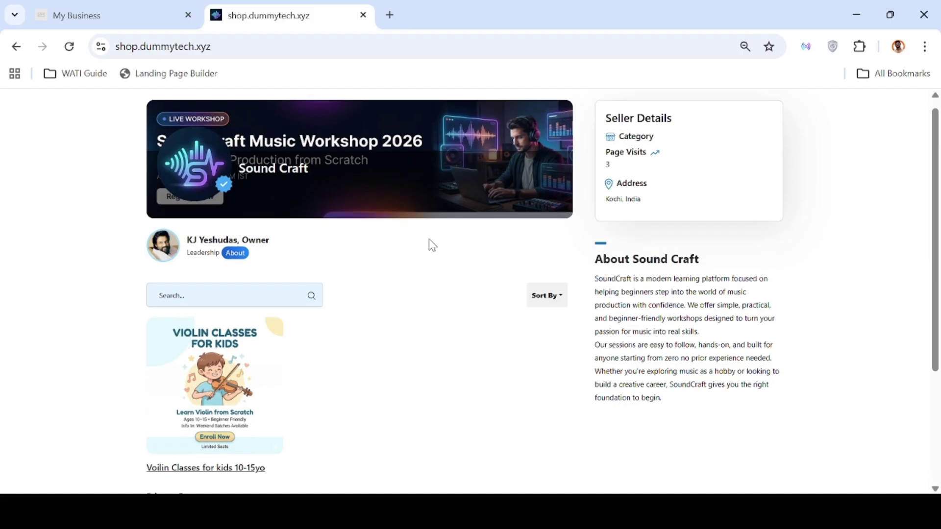
scroll(431, 244, down, 3)
scroll(338, 294, up, 1)
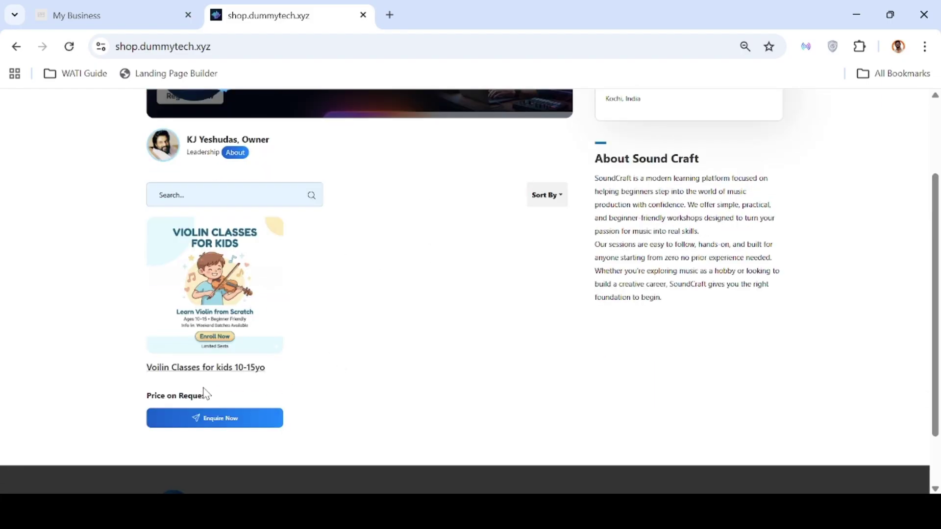
Open the violin classes product's enquiry form and try submitting it with the fields left empty
click(263, 423)
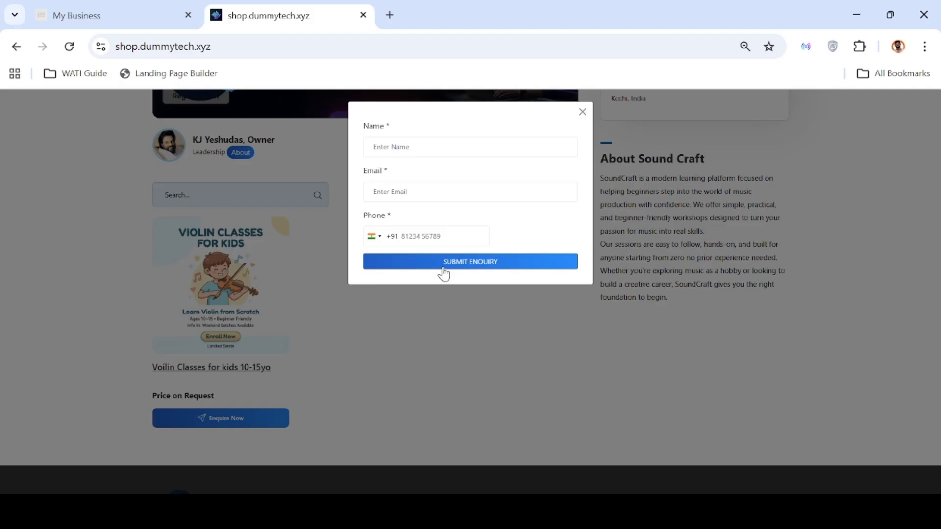
click(510, 257)
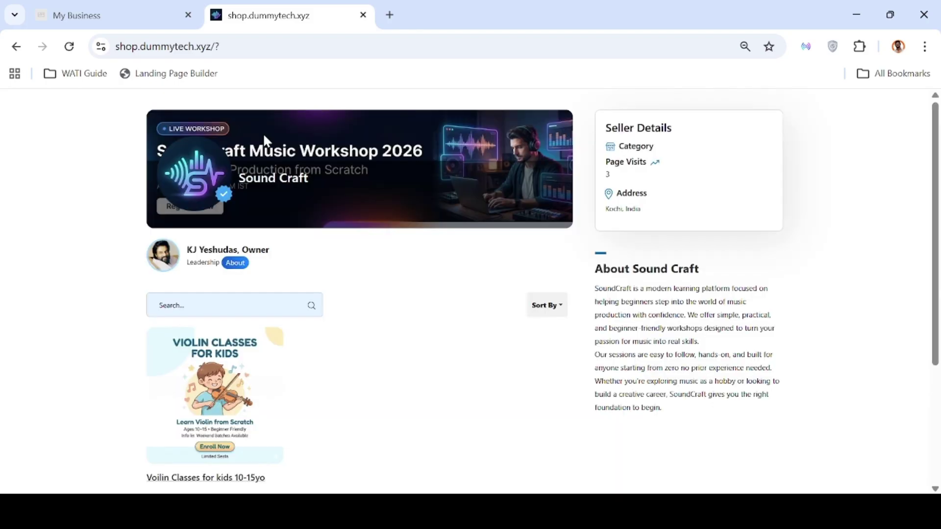